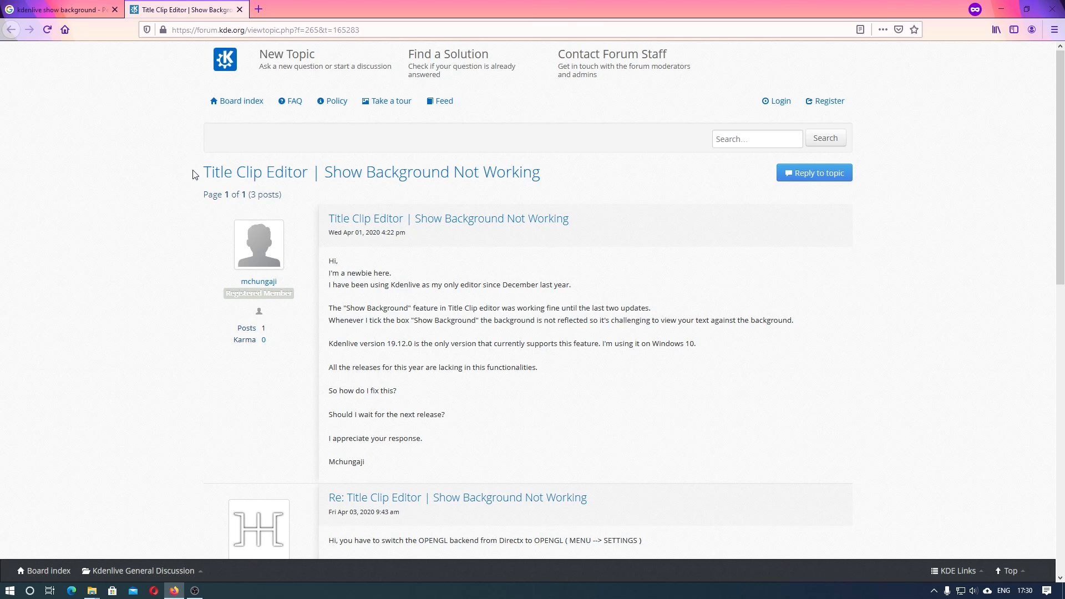
Step: Read the forum thread about Show Background not working in the Title Clip Editor, including the reply on switching the OpenGL backend
left_click_drag(214, 172, 559, 172)
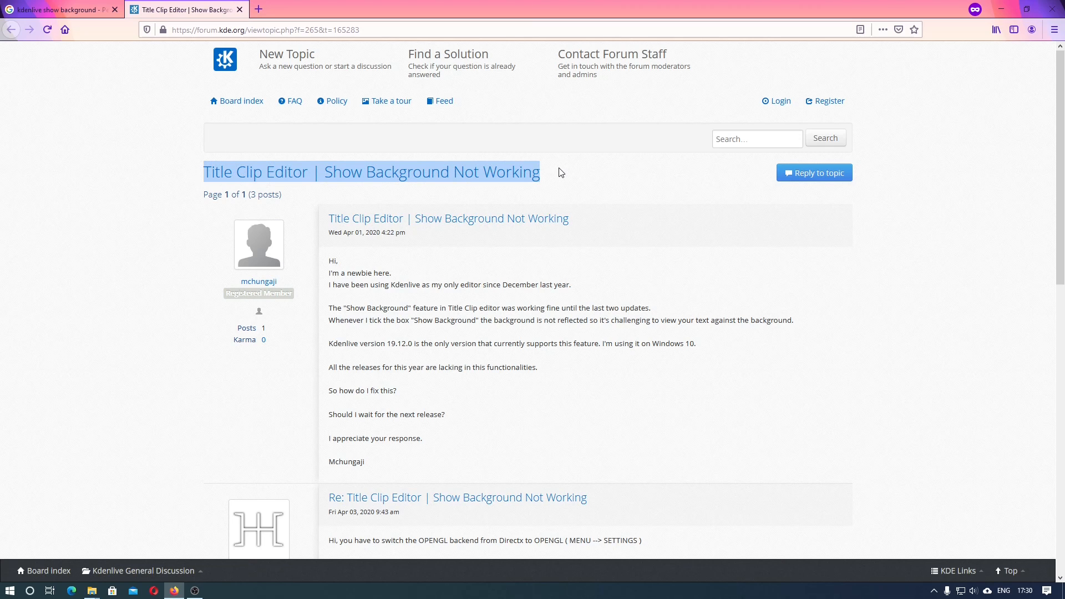
scroll(560, 172, "down", 1)
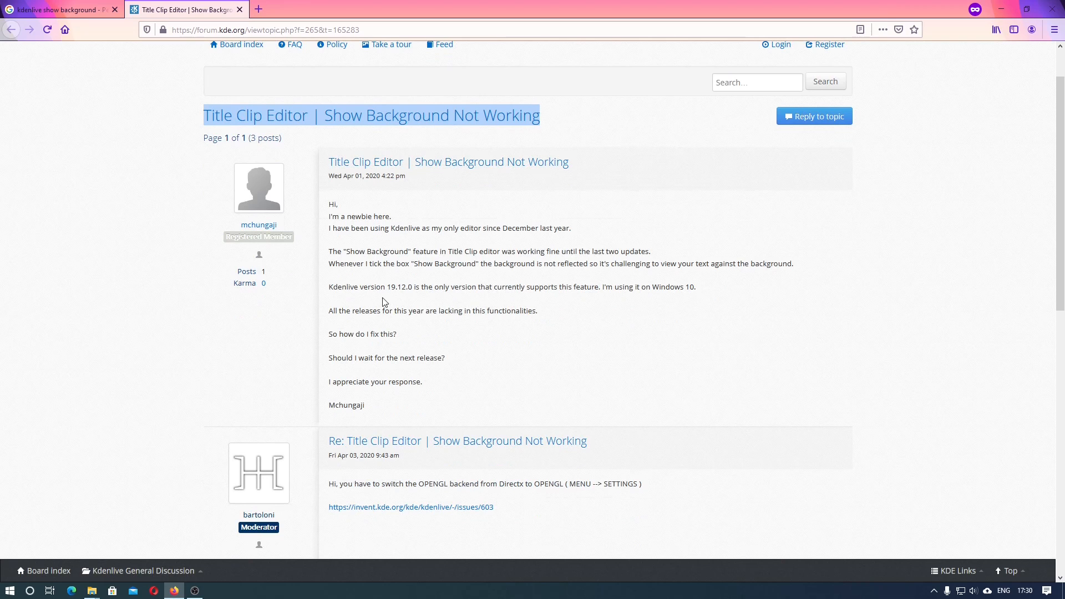
left_click_drag(332, 287, 428, 287)
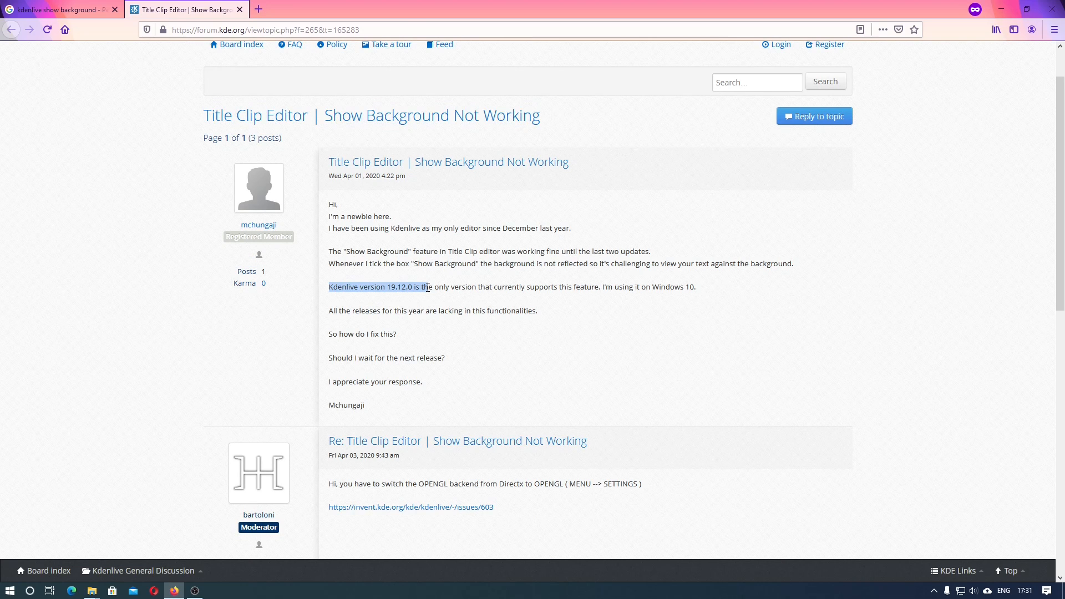
scroll(428, 287, "down", 2)
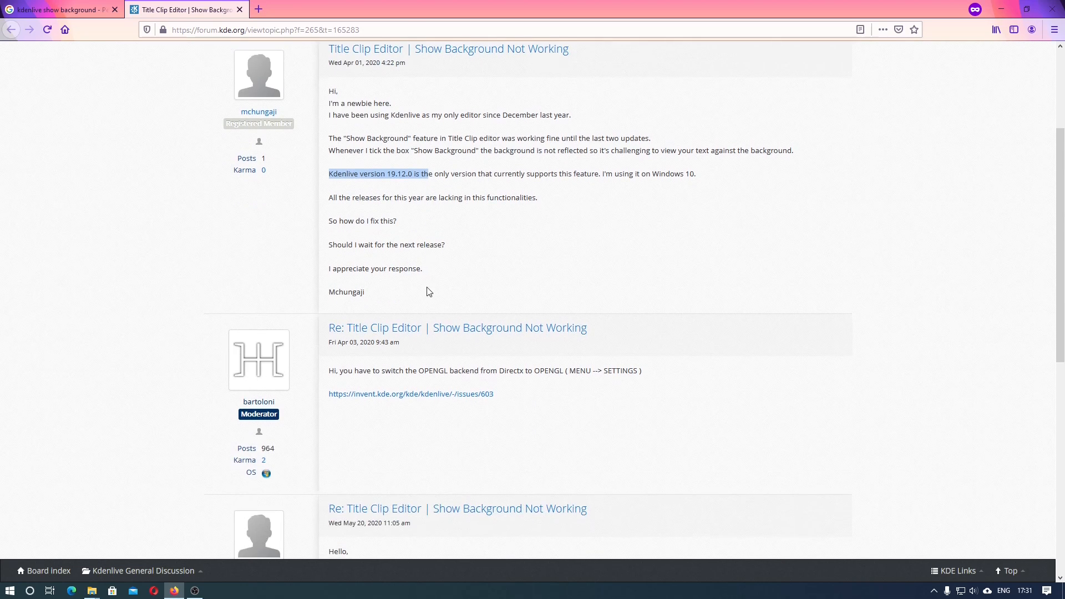
scroll(428, 289, "down", 4)
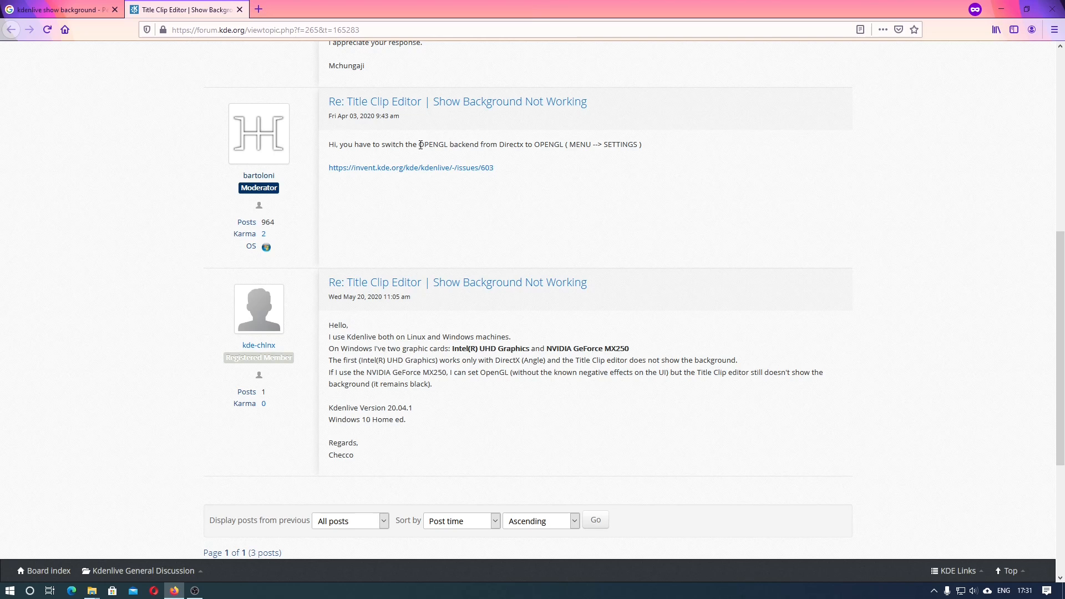
left_click_drag(421, 144, 530, 143)
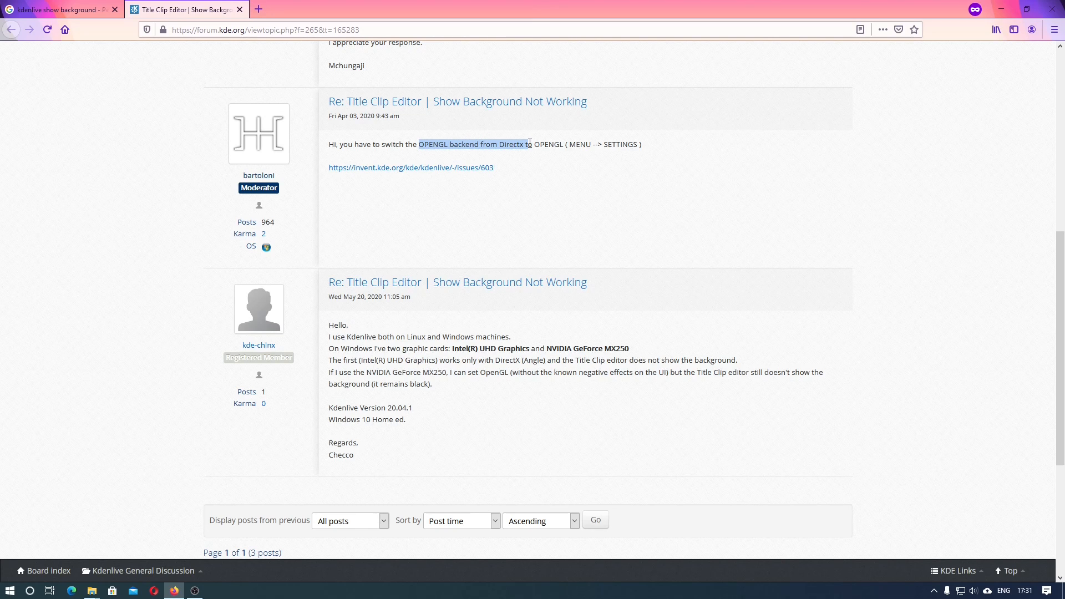
Step: Switch to File Explorer and launch Kdenlive from the bin folder of kdenlive-19.08.3_standalone on drive C
mouse_move(92, 588)
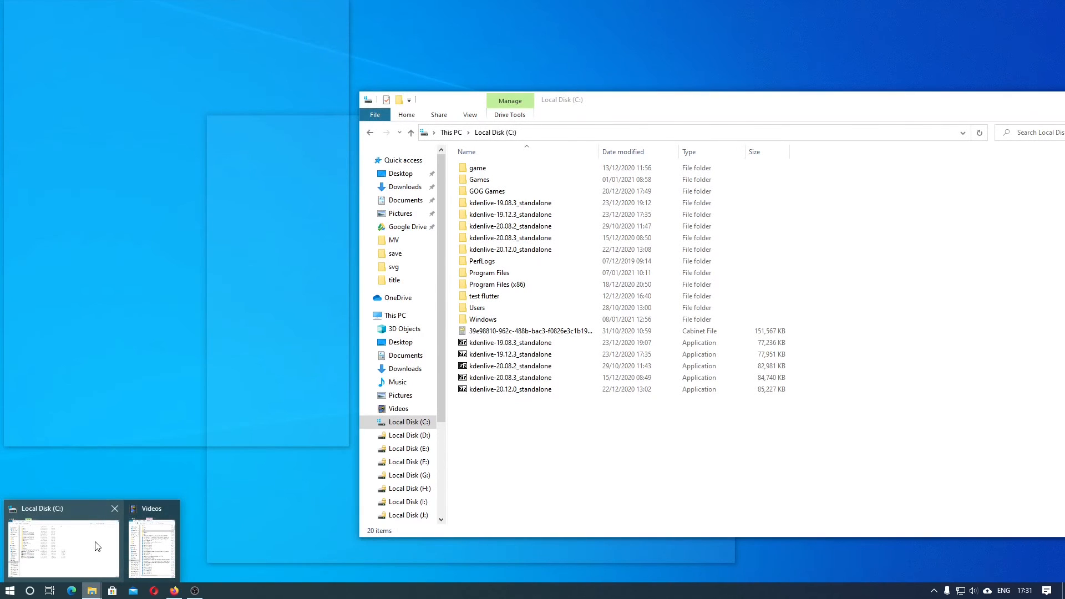
left_click(97, 547)
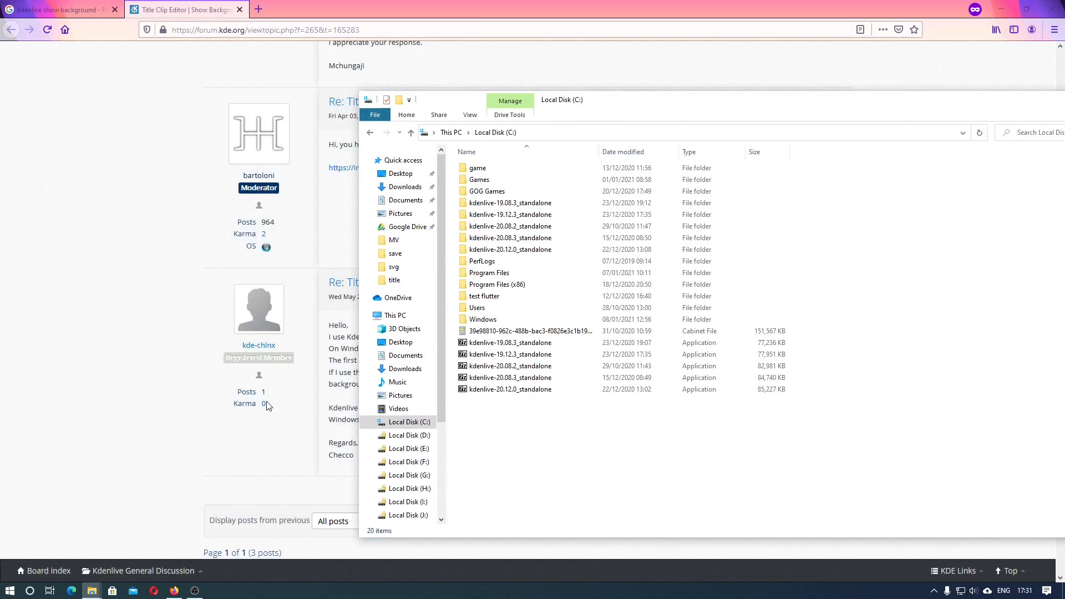
left_click(532, 212)
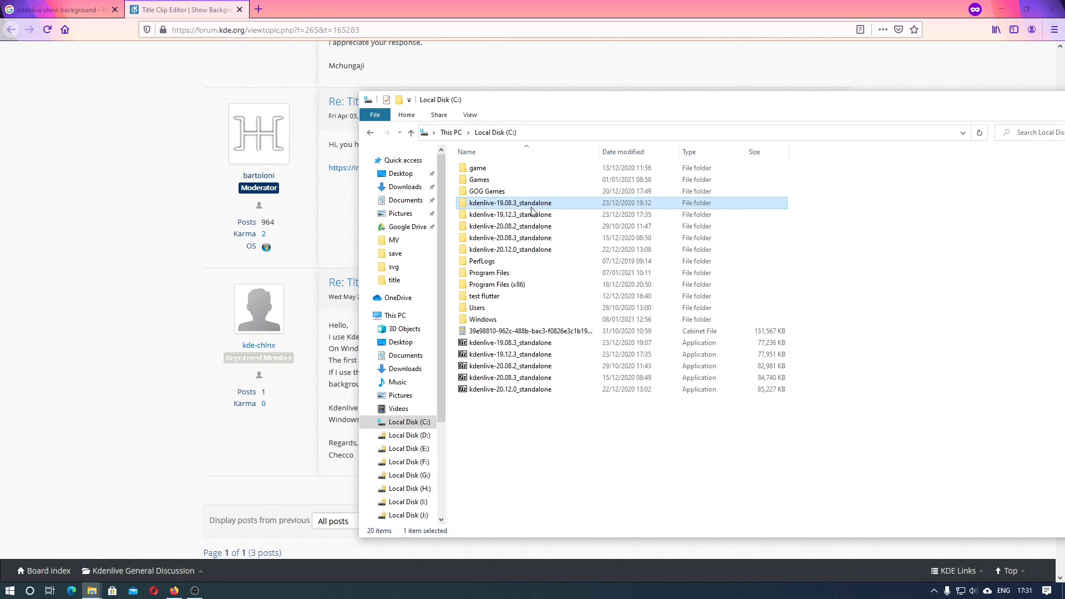
double_click(532, 209)
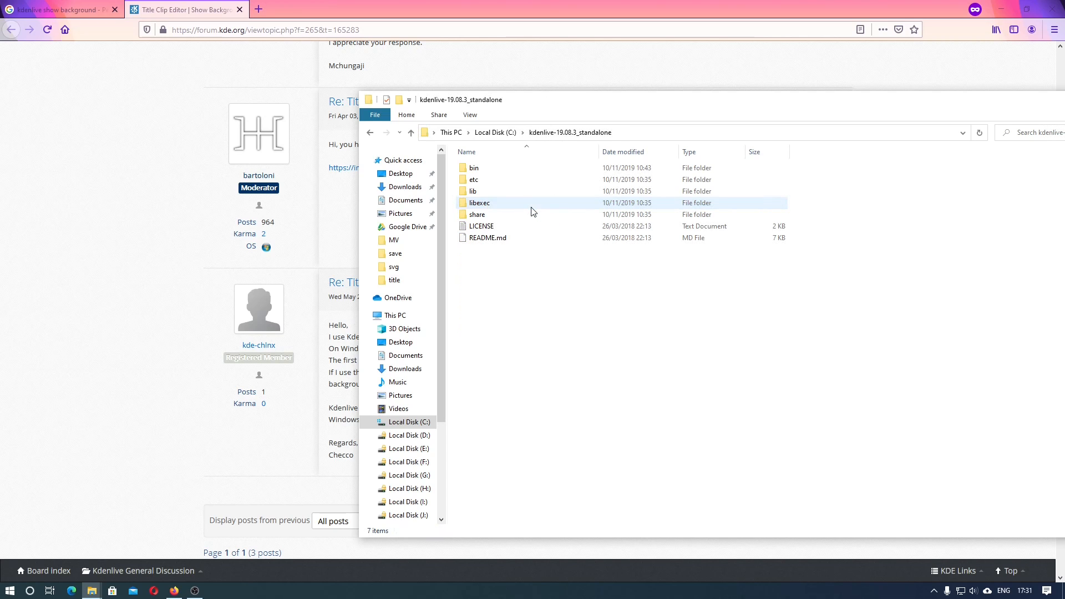
double_click(530, 169)
scroll(547, 222, "down", 5)
scroll(546, 227, "down", 8)
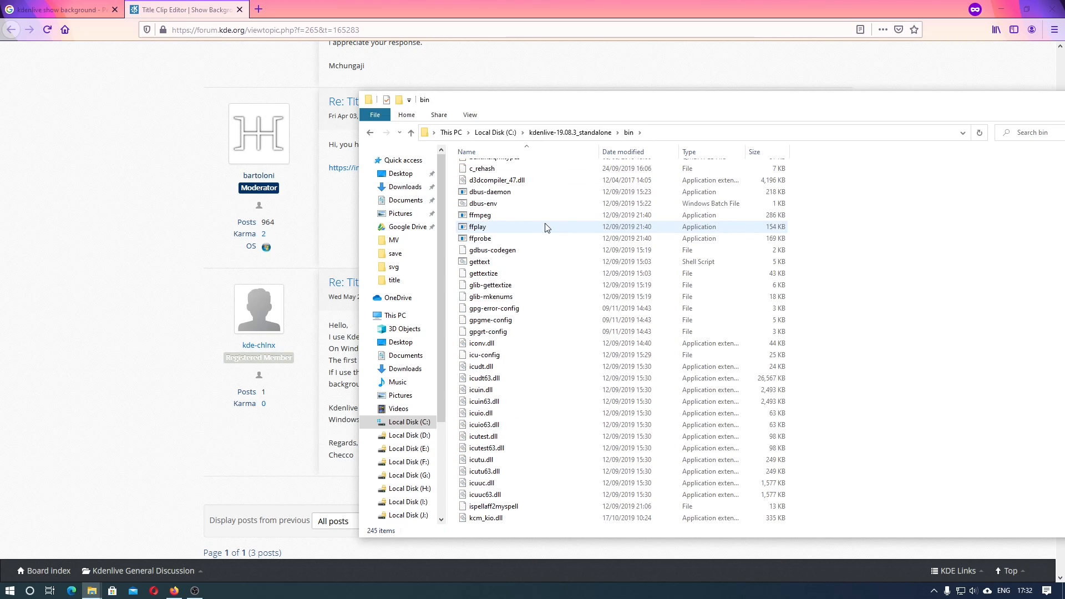
scroll(546, 227, "down", 4)
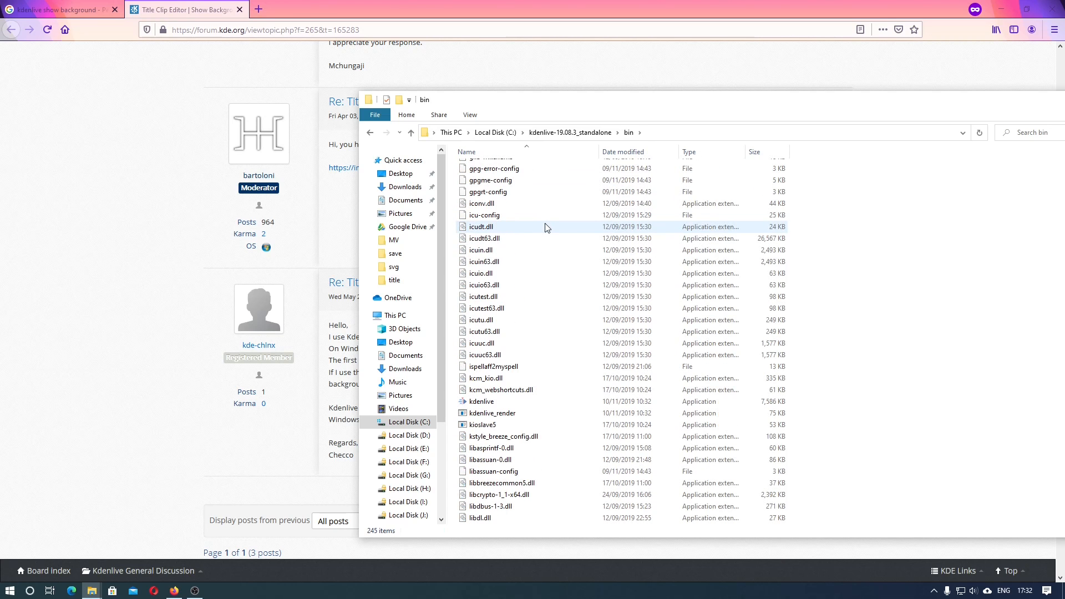
left_click(531, 402)
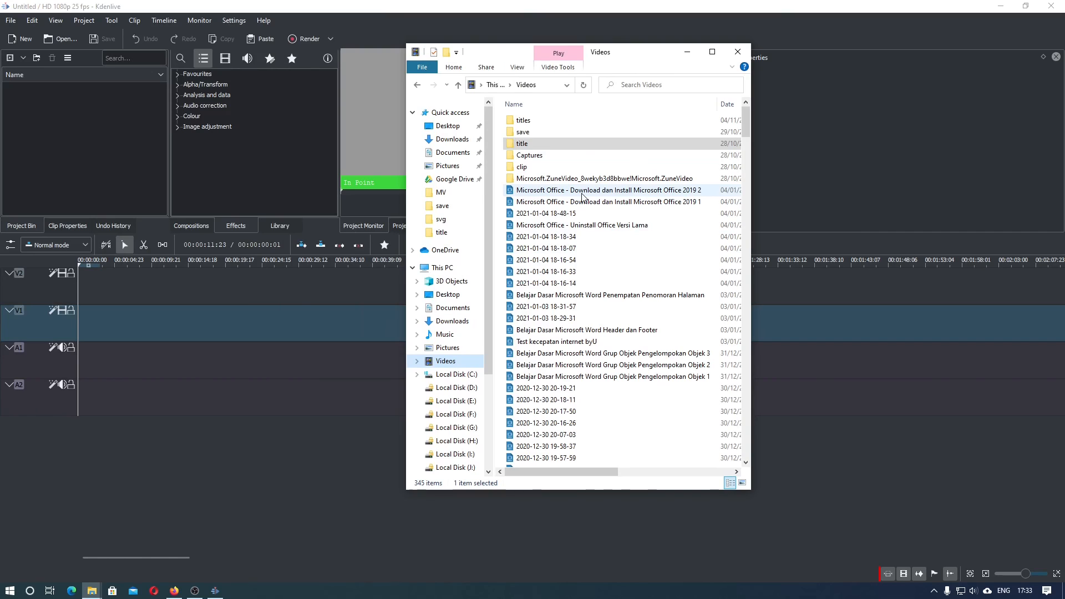
Step: Add the video "Microsoft Office - Download dan Install Microsoft Office 2019 2" to the project and start a title clip with Show background enabled
left_click(582, 198)
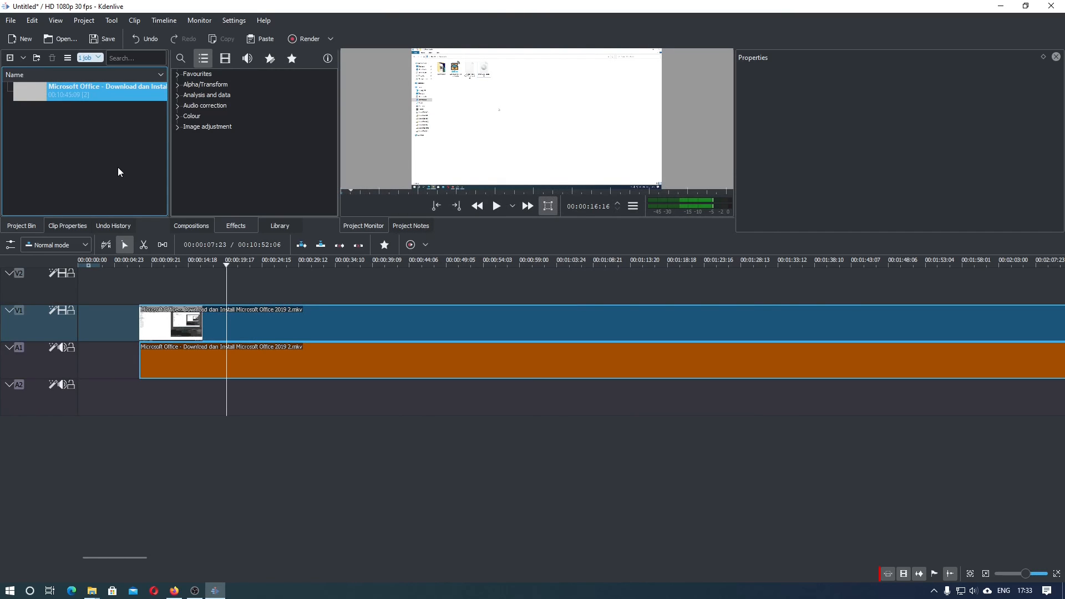
right_click(118, 169)
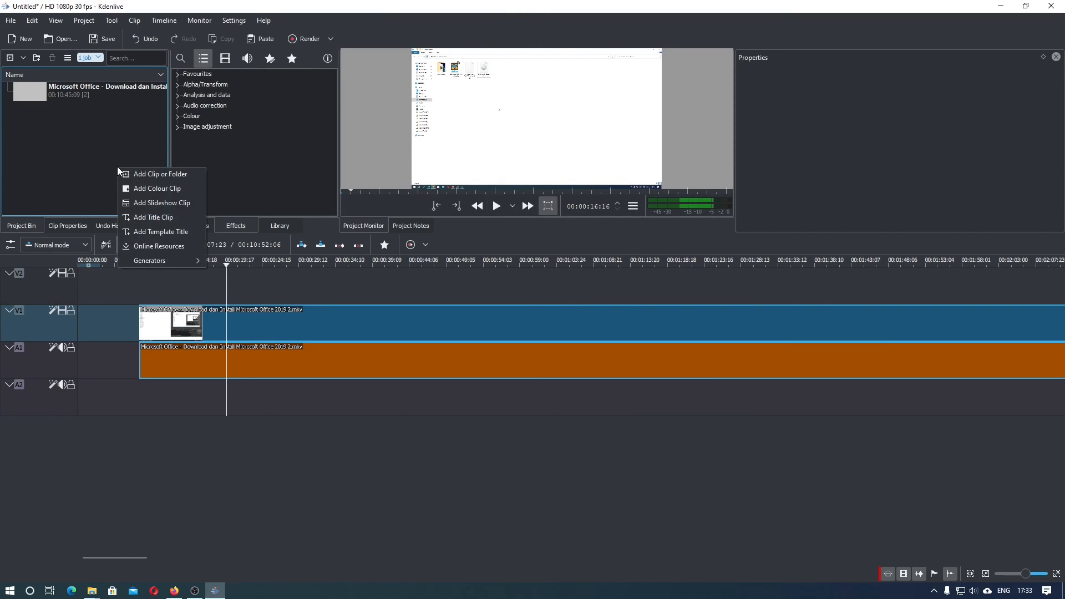
left_click(154, 221)
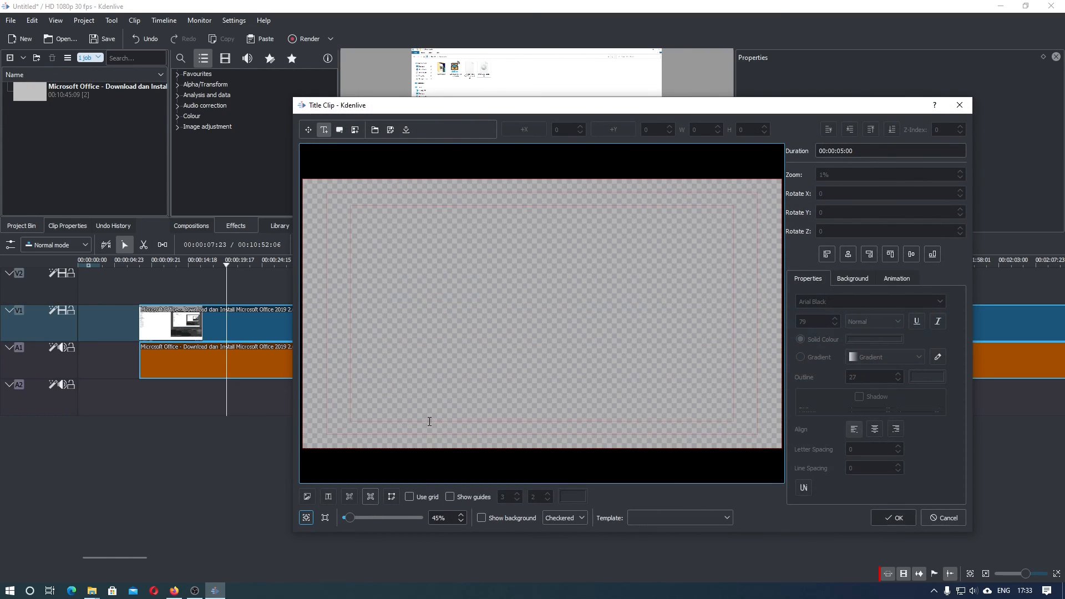
left_click(488, 520)
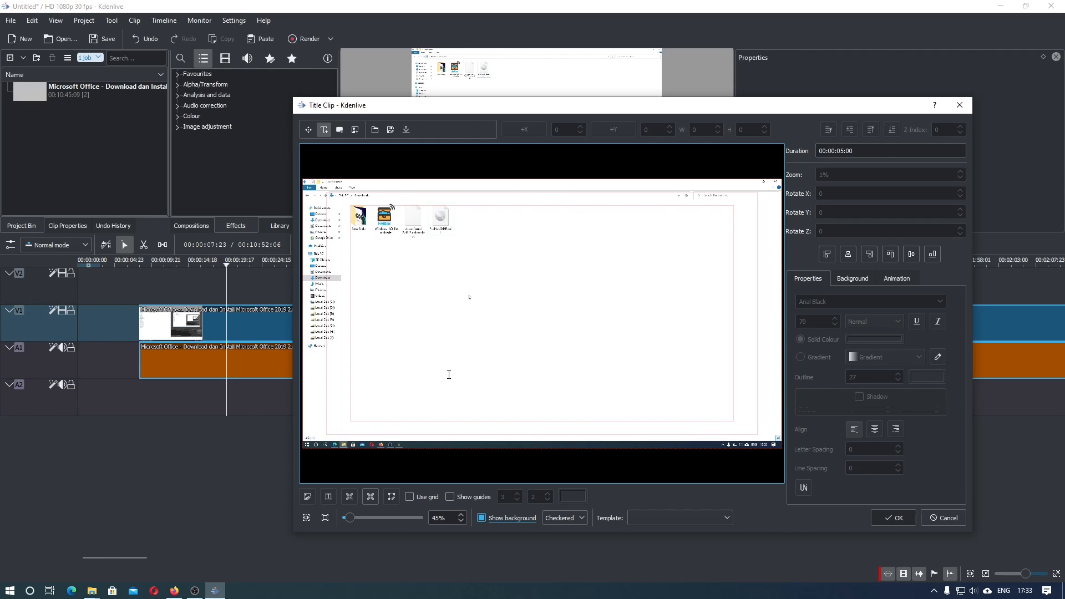
Step: Draw a rectangle about 439 by 146 near the title frame's upper edge over the shown background, and discard the title clip
left_click(338, 129)
left_click_drag(359, 212, 468, 249)
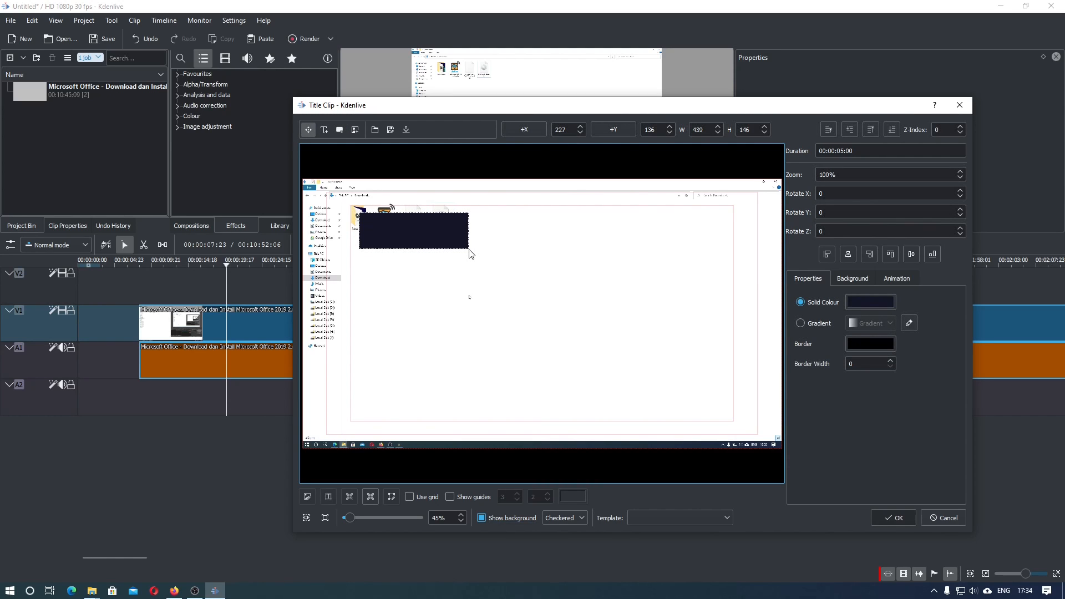
key("Escape")
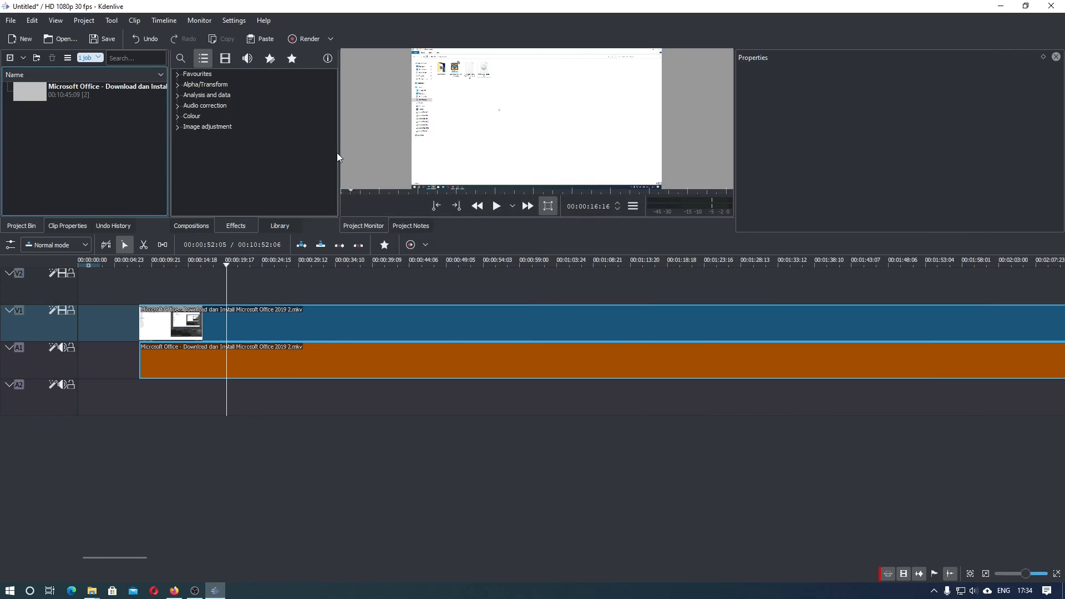
Step: Look through the Kdenlive 19.08.3 settings options and close that version of Kdenlive
left_click(242, 21)
mouse_move(271, 76)
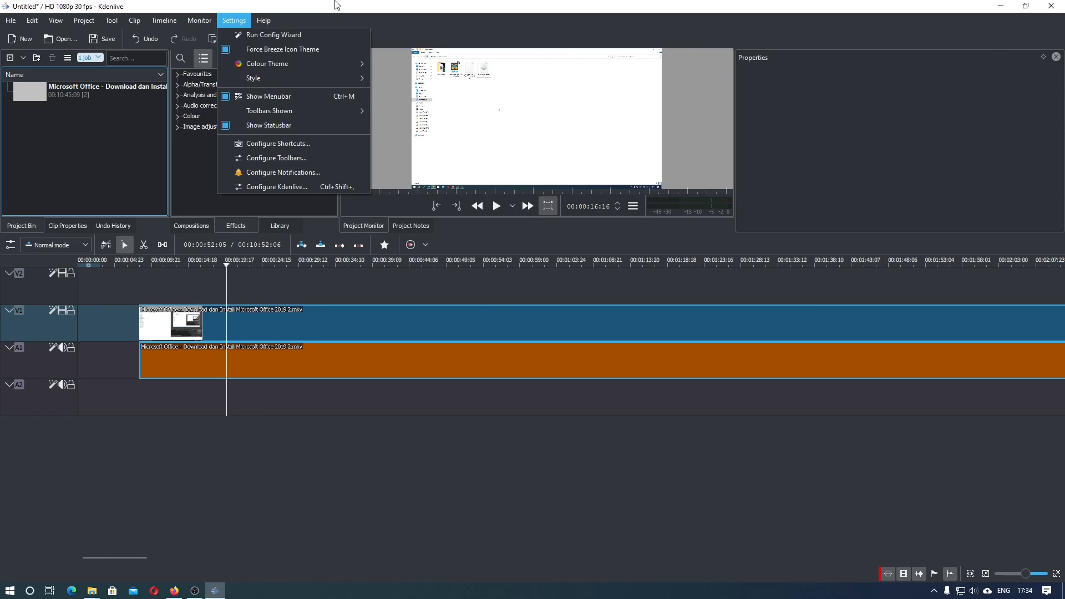
left_click(1051, 5)
left_click(532, 306)
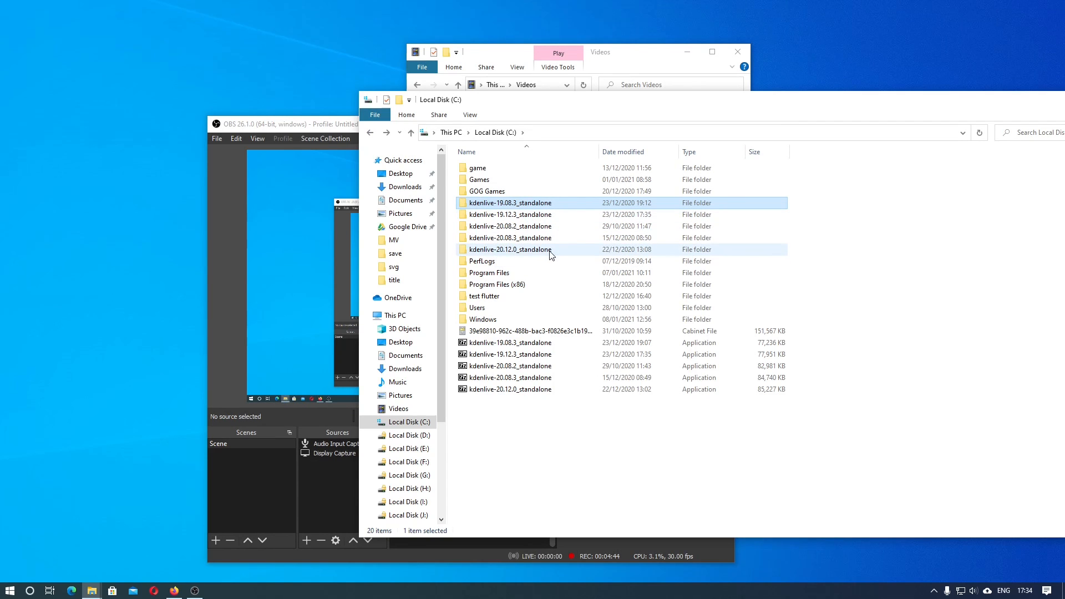
Step: Launch the newer Kdenlive release and check its settings for the OpenGL Backend option
mouse_move(551, 254)
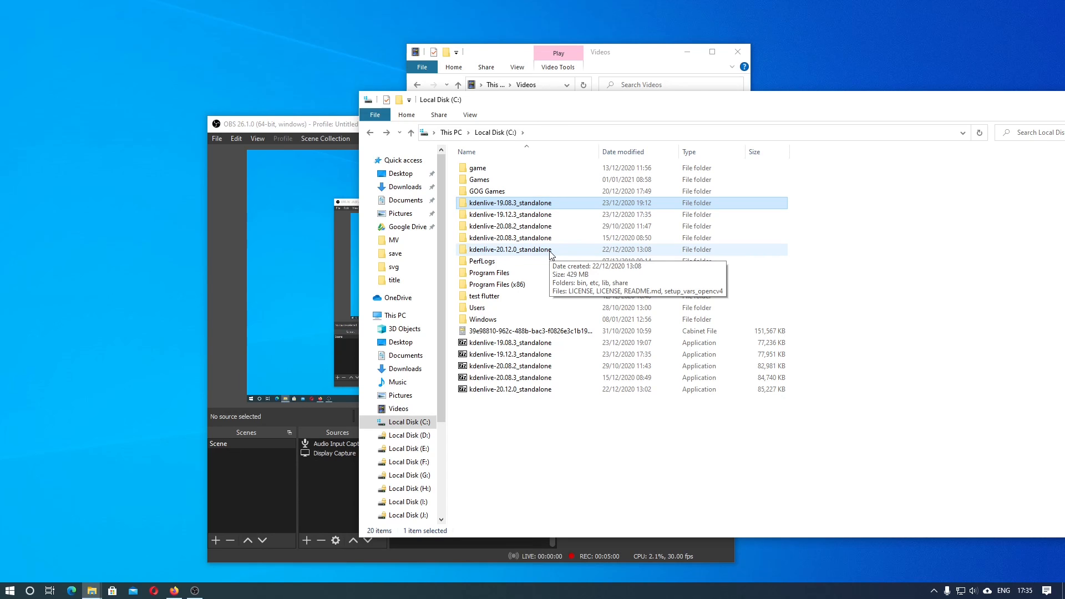
left_click(10, 590)
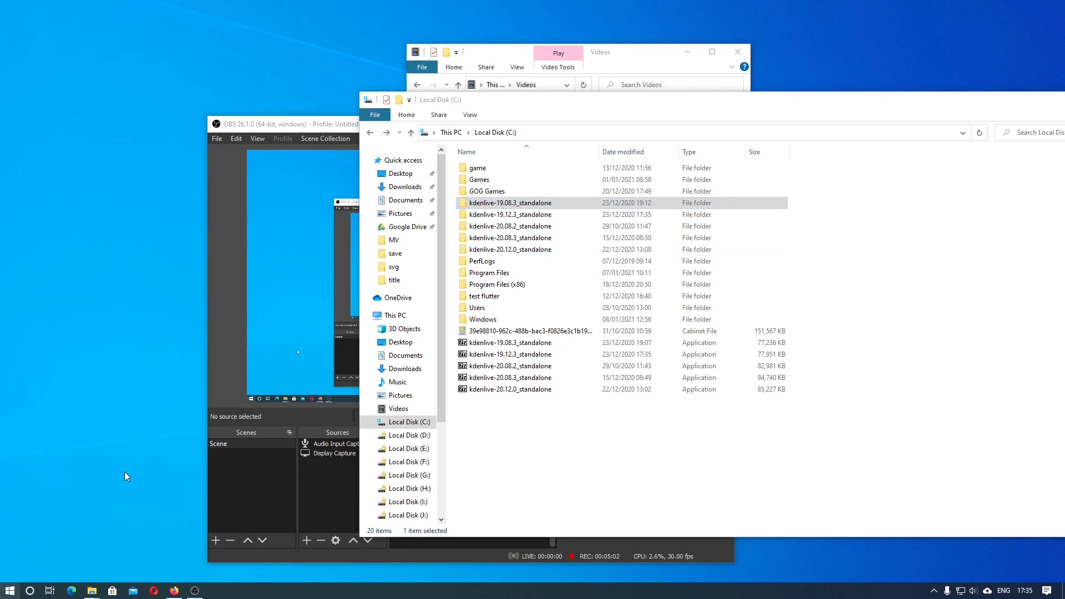
left_click(309, 271)
left_click(234, 20)
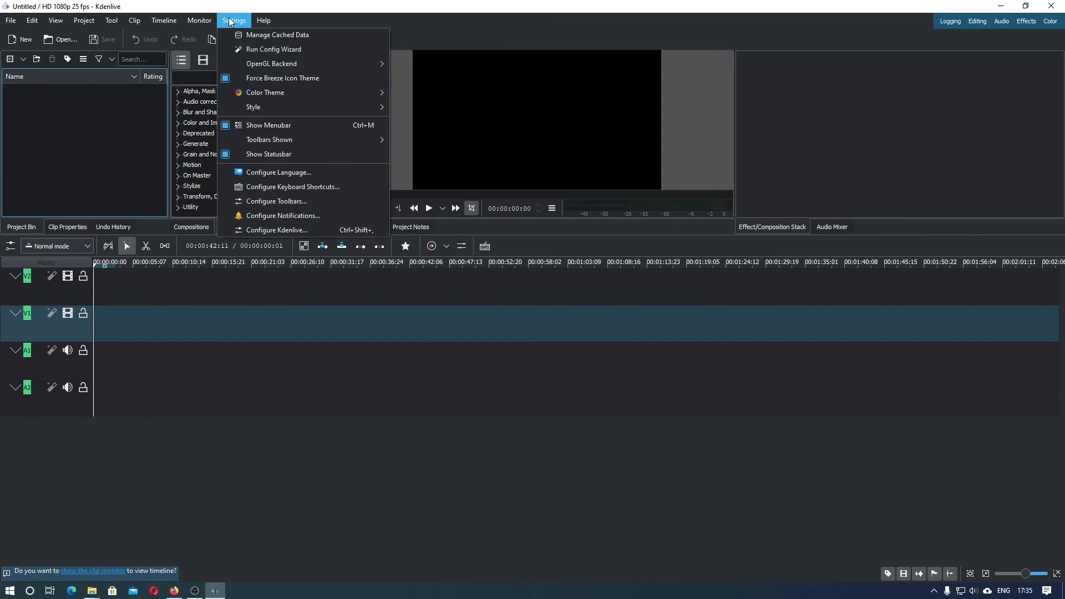
mouse_move(253, 64)
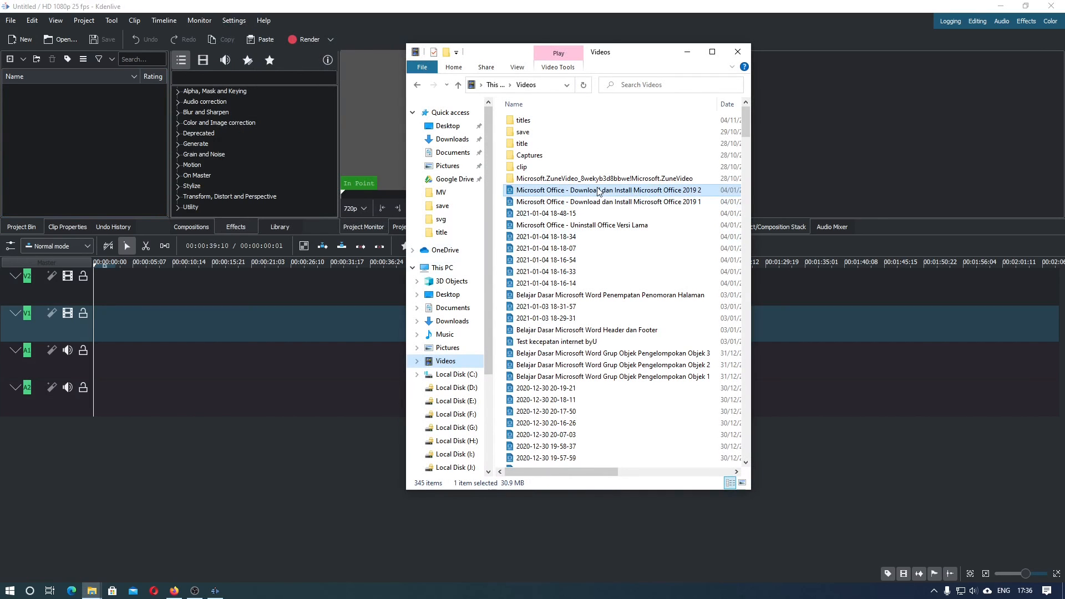
Step: Add the video "Microsoft Office - Download dan Install Microsoft Office 2019 2" to the project and draw a rectangle in a new title clip
left_click_drag(599, 190, 135, 148)
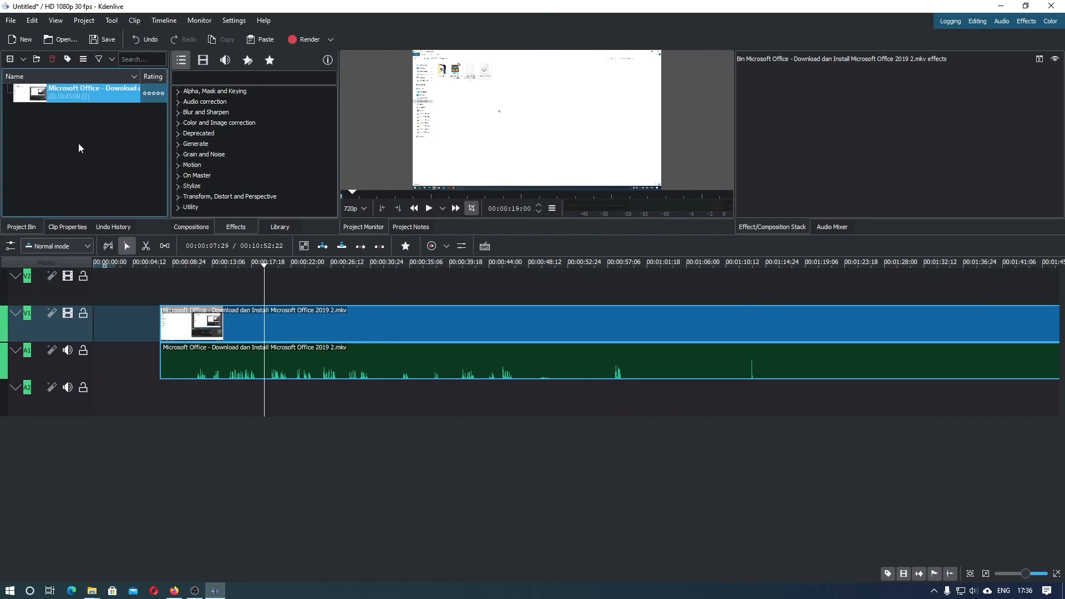
right_click(78, 143)
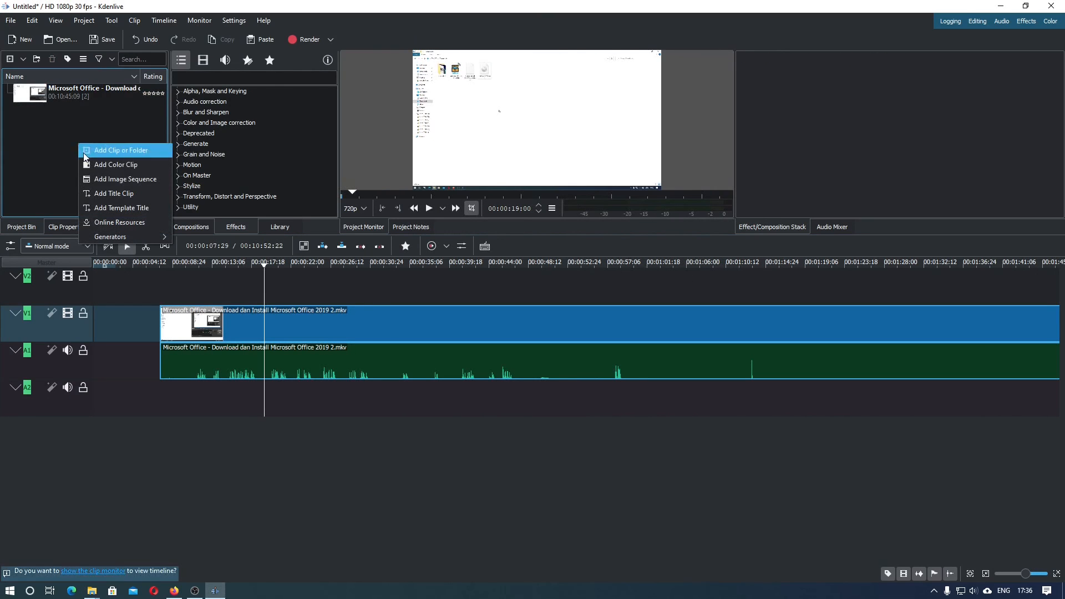
left_click(108, 193)
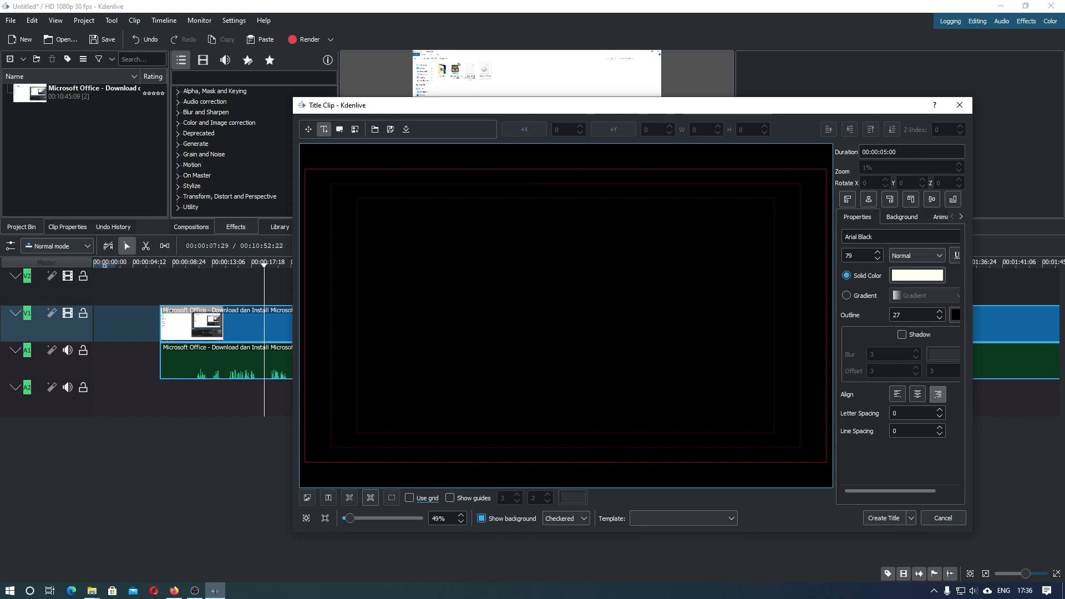
left_click(340, 130)
mouse_move(451, 245)
left_mouse_down()
mouse_move(523, 279)
mouse_move(656, 314)
left_mouse_up()
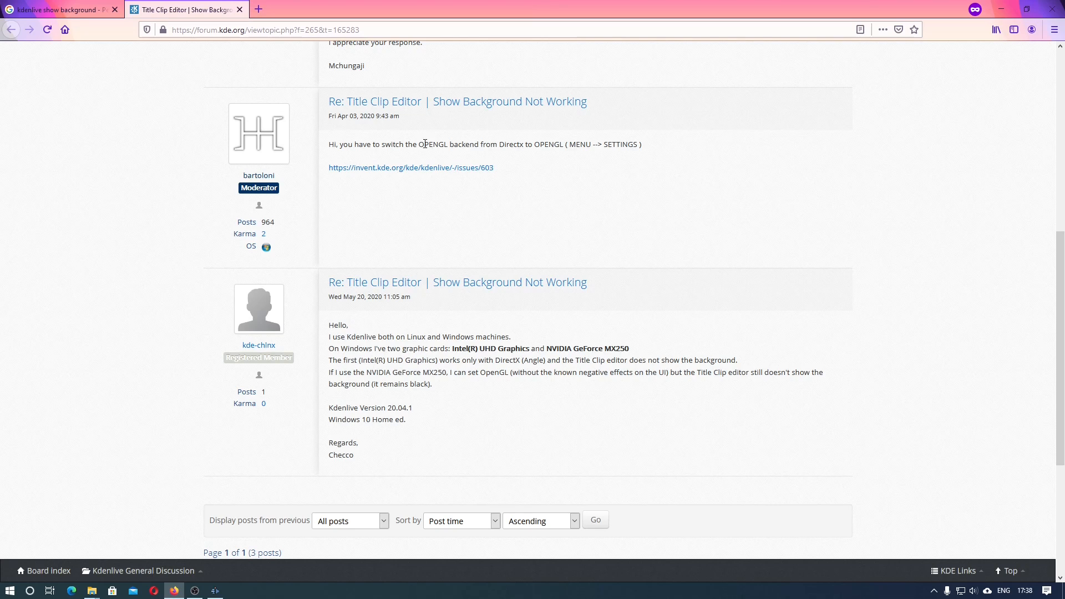
Step: Switch to Firefox and reread the forum replies on setting OpenGL, the May 20, 2020 post date and the background staying black
left_click_drag(419, 145, 566, 144)
left_click(531, 147)
left_click_drag(450, 370, 511, 372)
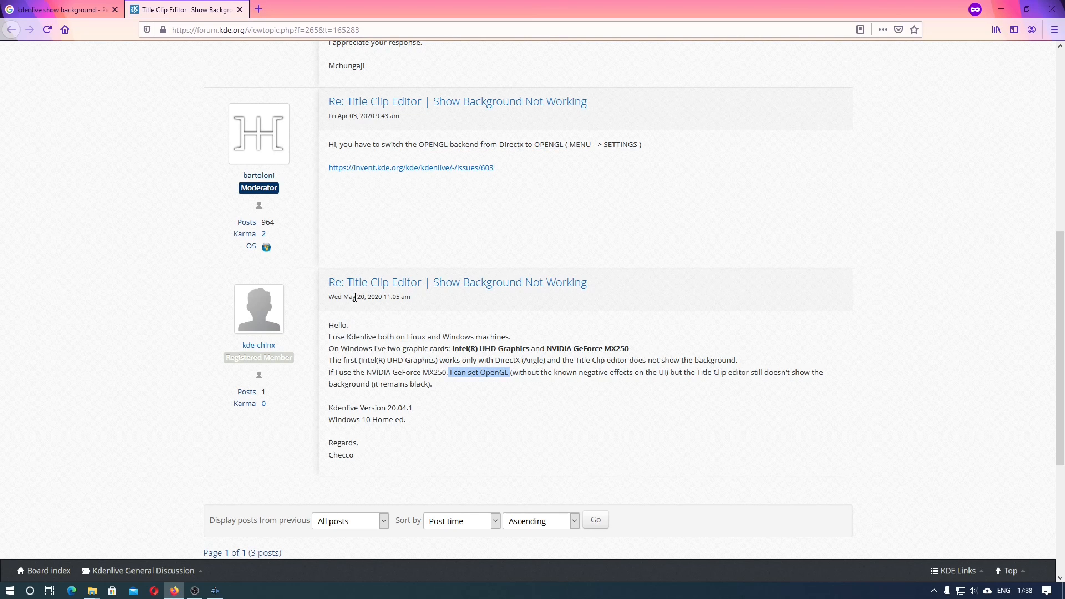
left_click_drag(354, 297, 378, 297)
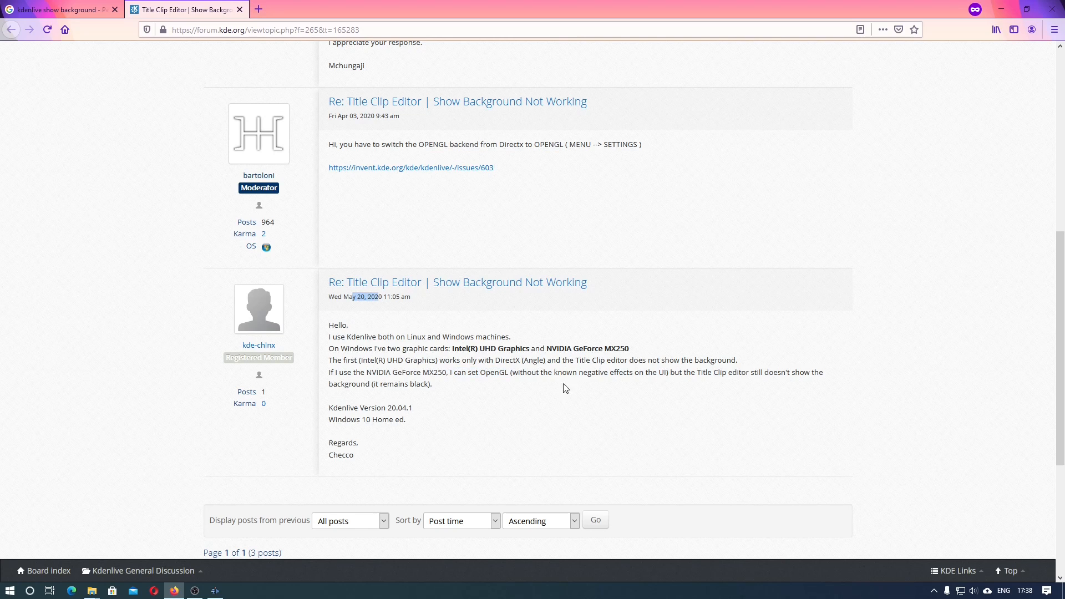
left_click(680, 375)
left_click_drag(680, 375, 570, 393)
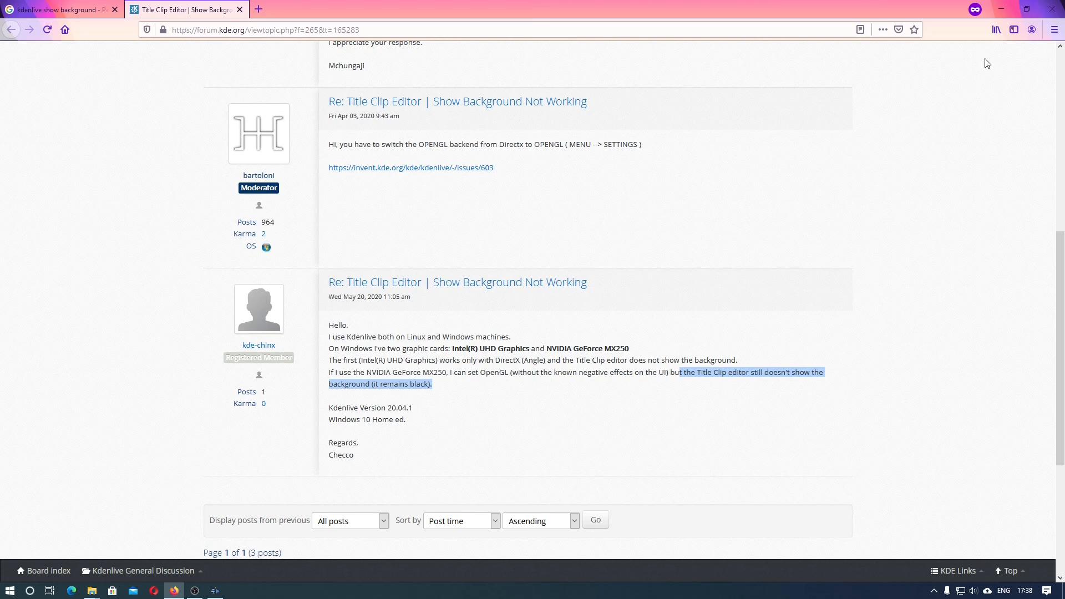
Step: Open the NVIDIA Control Panel to check the graphics card and driver version
left_click(937, 593)
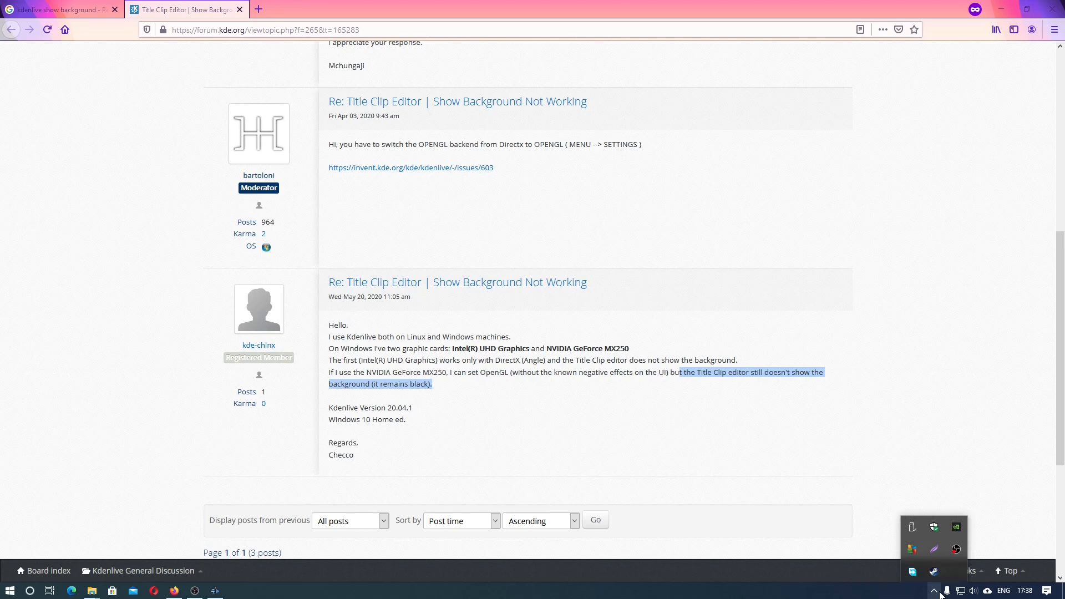
left_click(954, 526)
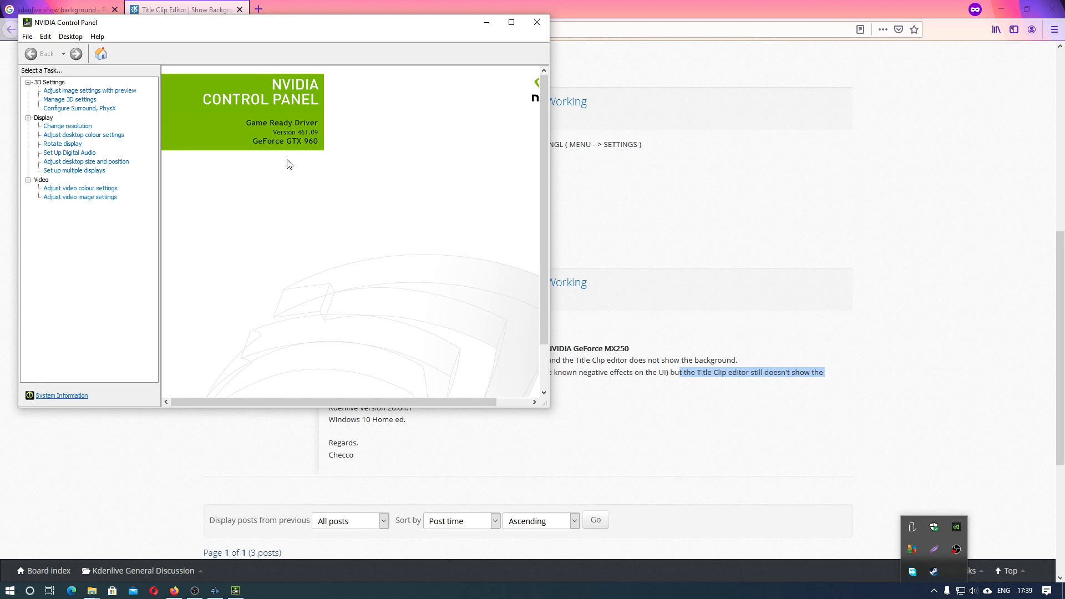
Step: Switch to Kdenlive, set the OpenGL Backend to OpenGL, and restart the program without saving the project
left_click(215, 590)
left_click(233, 20)
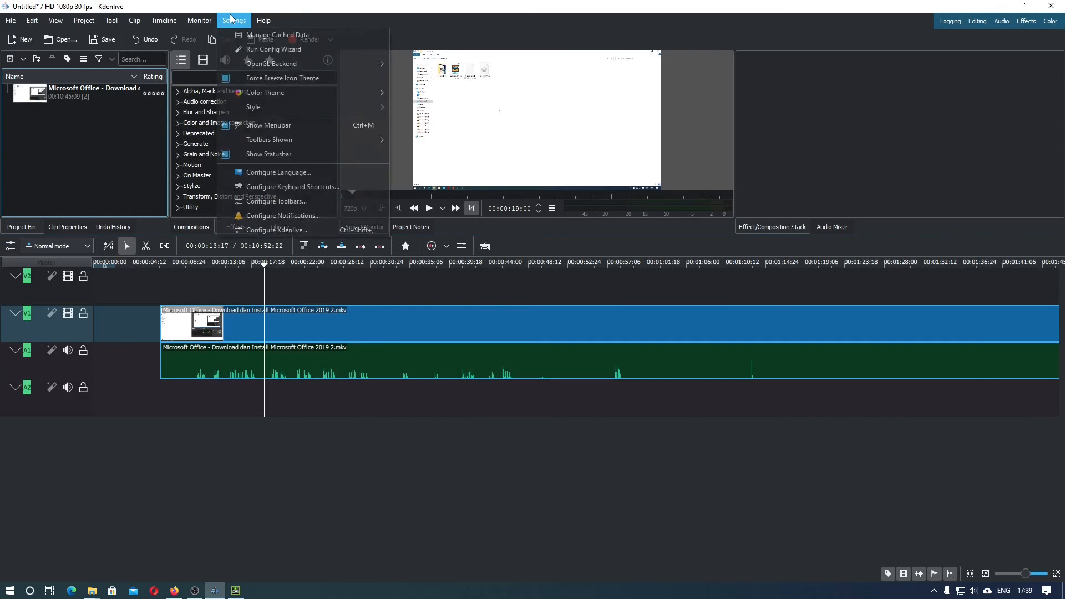
mouse_move(269, 65)
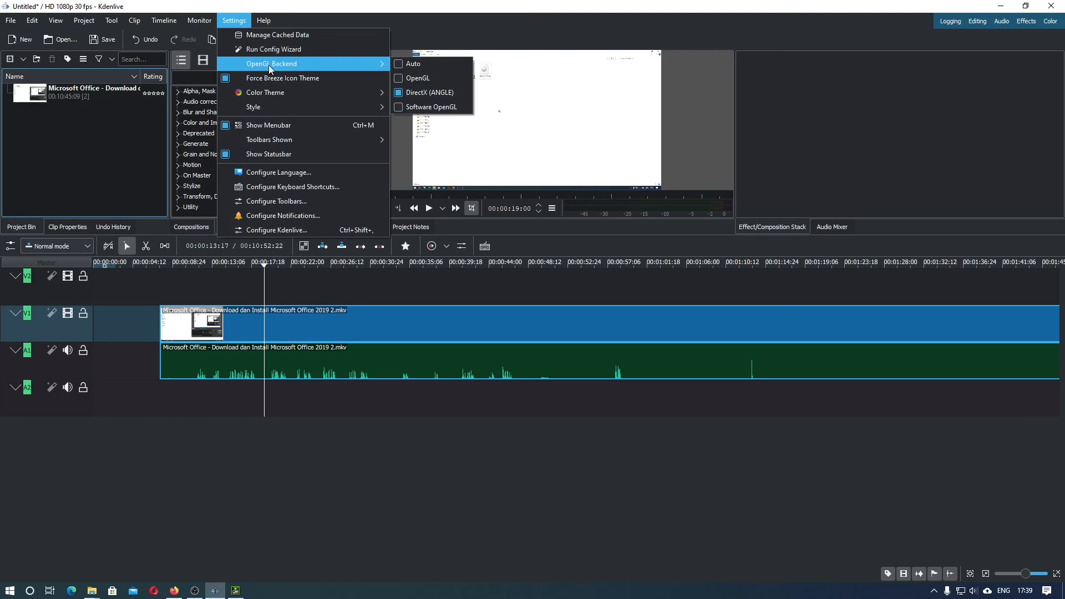
left_click(430, 76)
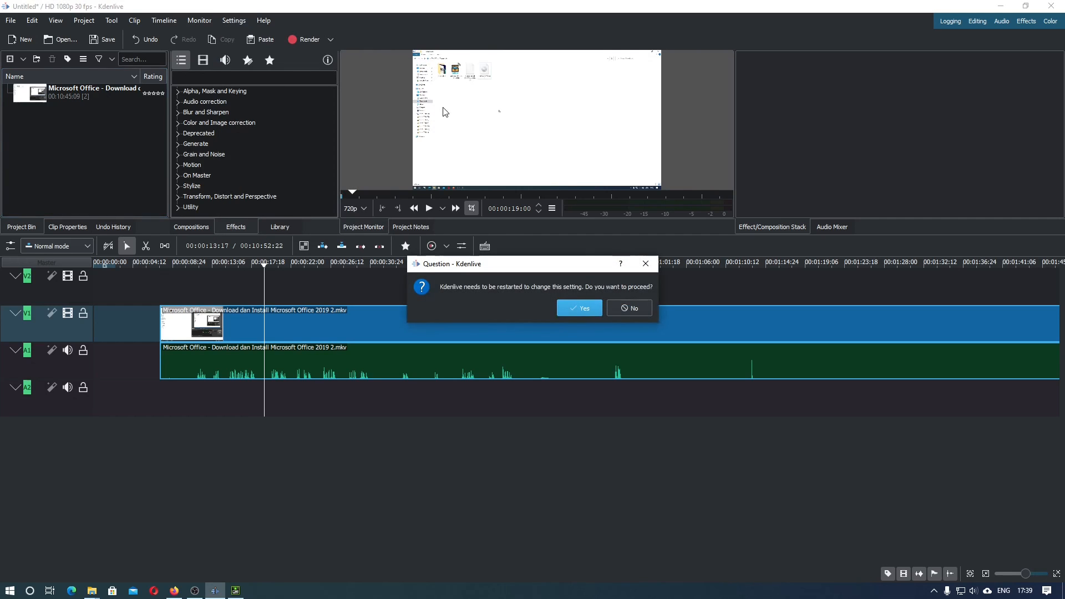
left_click(577, 308)
left_click(543, 308)
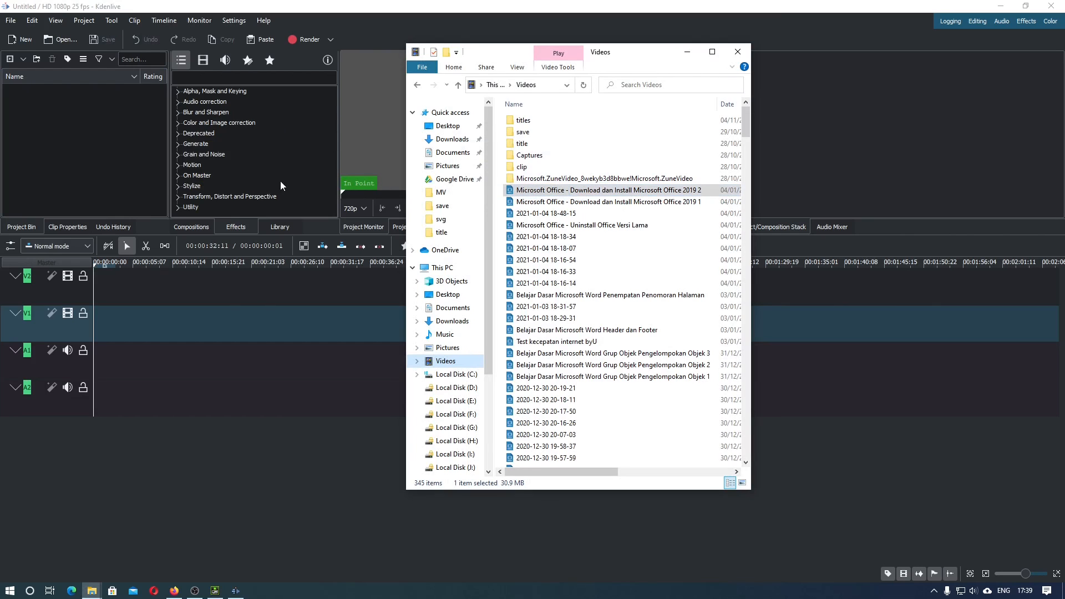
Step: Add "Microsoft Office - Download dan Install Microsoft Office 2019 2" to the project and track V1, with the playhead over the clip at about 20 seconds
left_click_drag(124, 241, 122, 182)
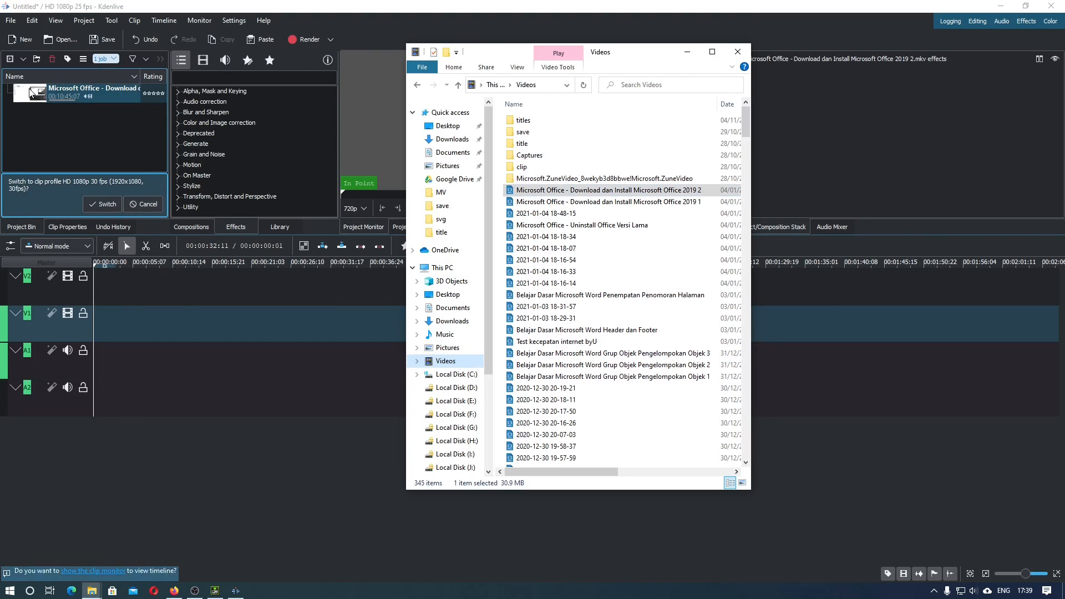
left_click_drag(35, 93, 166, 327)
left_click(245, 391)
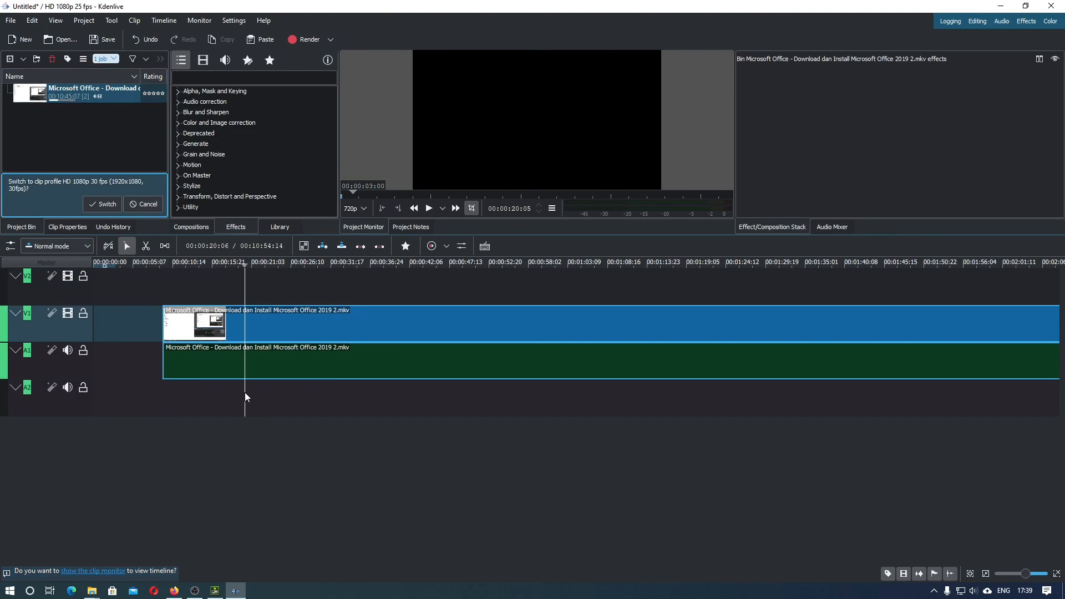
Step: Check the video background in a new title clip by toggling Show background off and on, then cancel the title
right_click(113, 140)
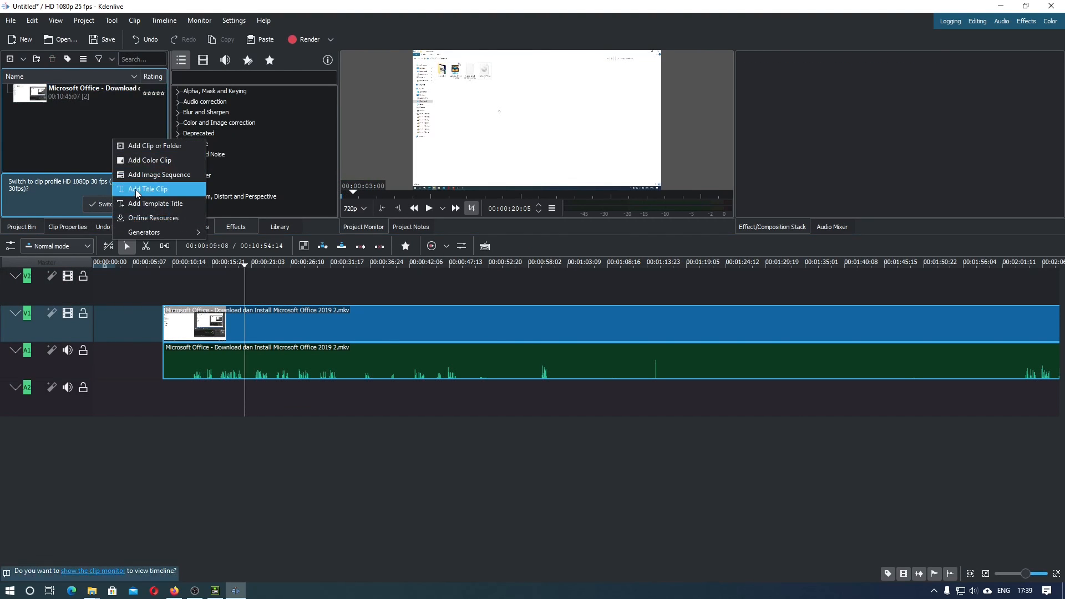
left_click(147, 197)
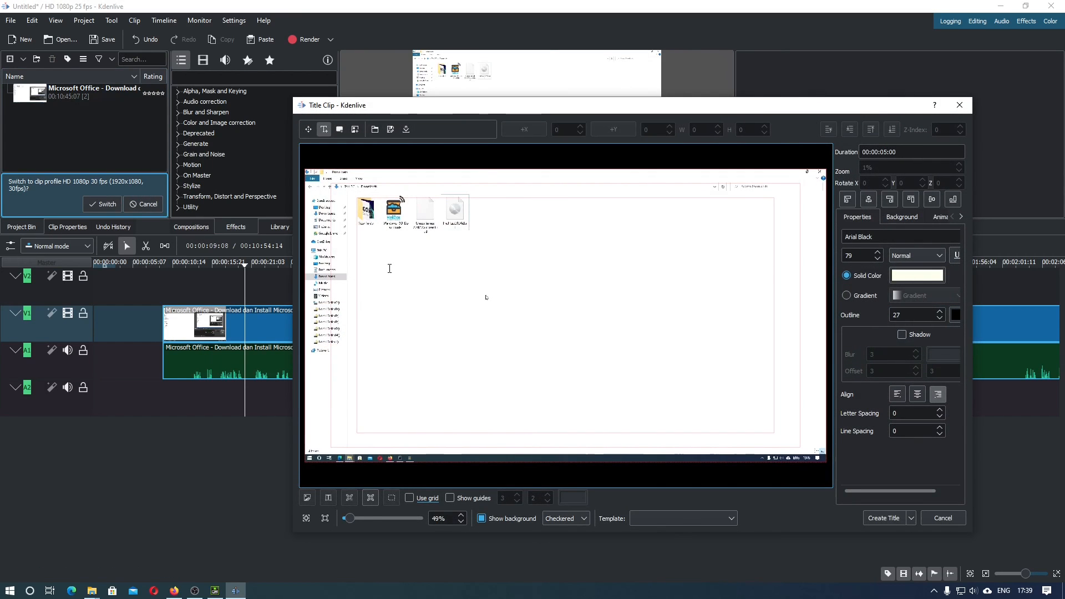
left_click(514, 519)
left_click(514, 519)
left_click(577, 521)
left_click(547, 500)
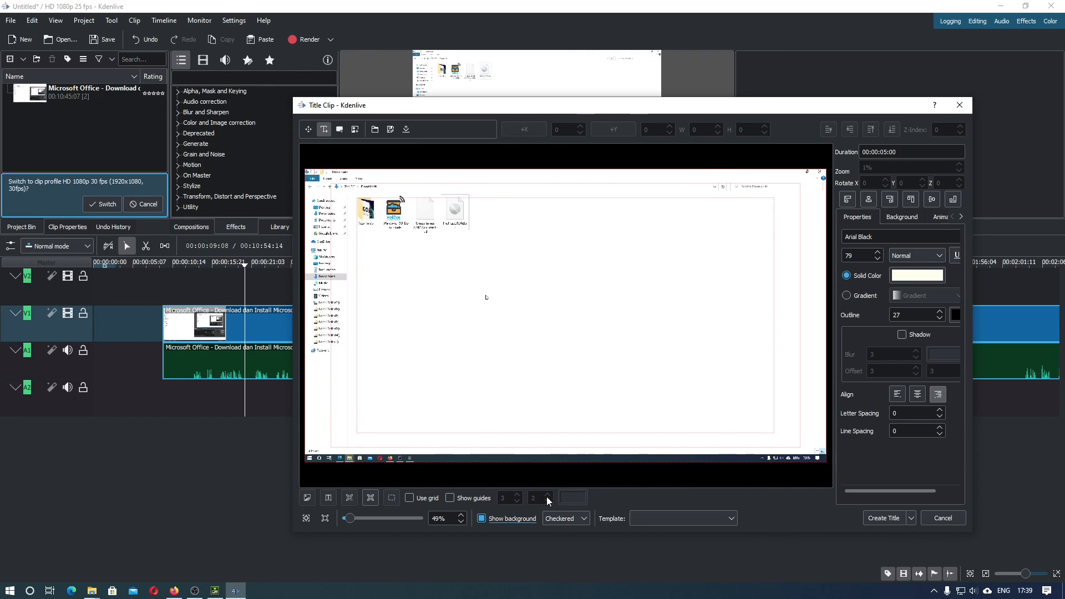
left_click(958, 519)
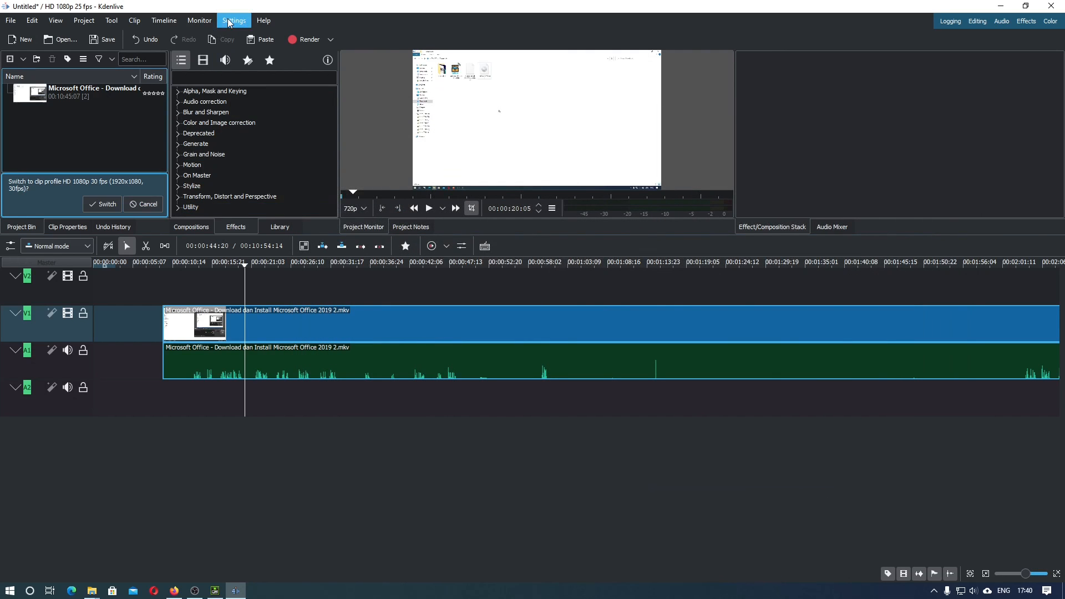
Step: Set the OpenGL Backend to Software OpenGL and restart the program without saving the project
left_click(234, 20)
mouse_move(264, 62)
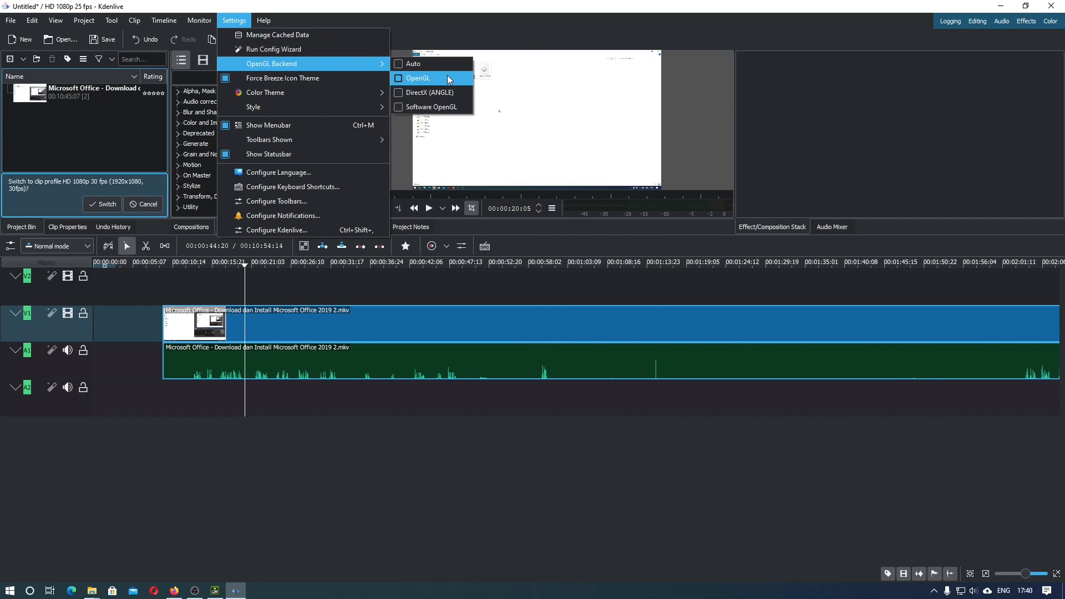
left_click(443, 108)
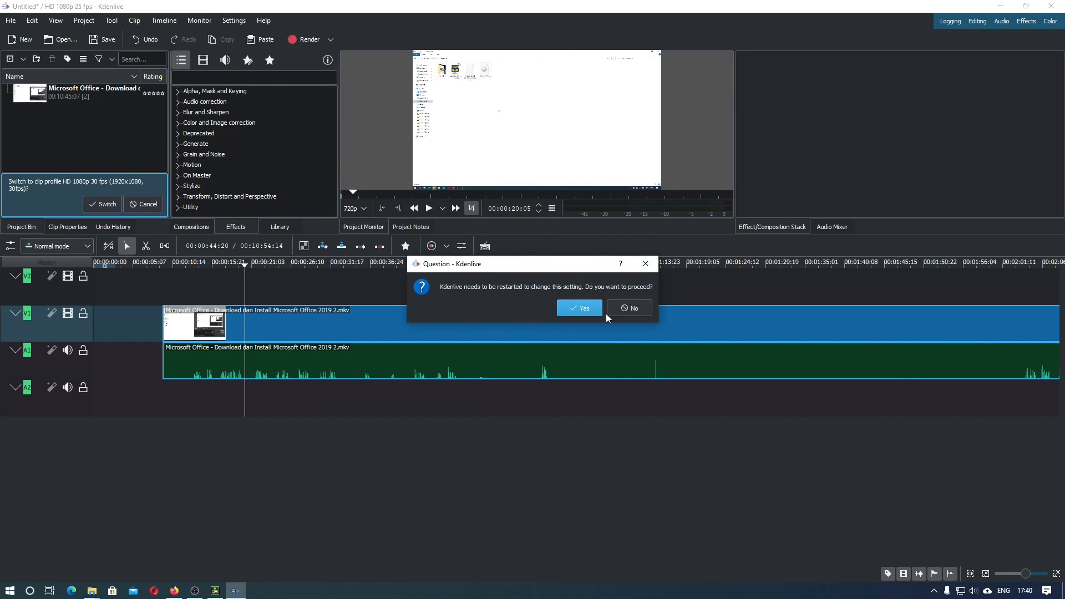
left_click(587, 311)
left_click(582, 311)
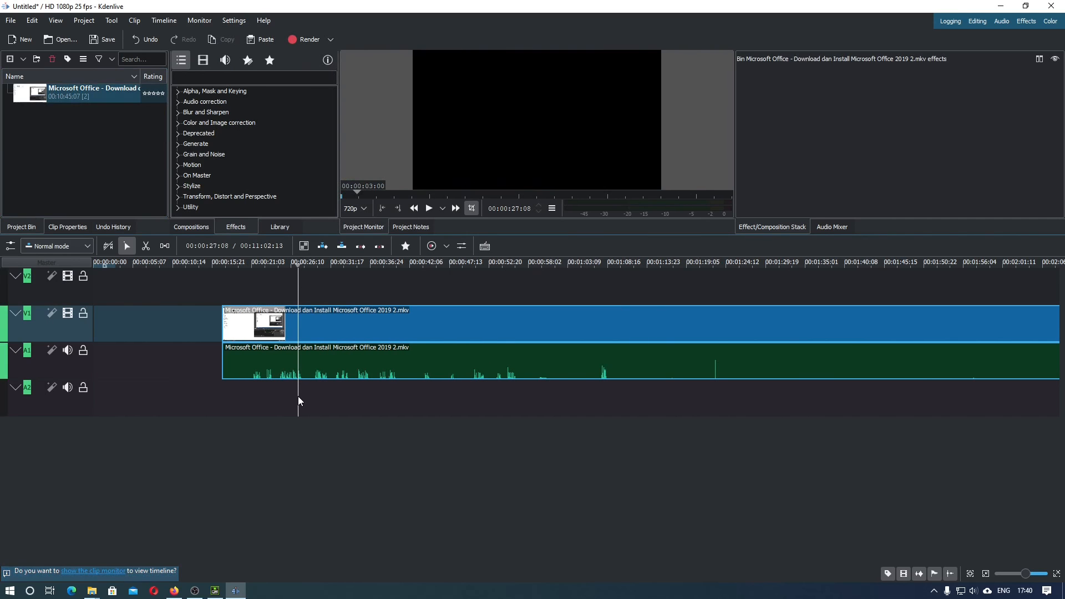
Step: Open a new title clip to check the video background under Software OpenGL, then cancel the title
right_click(106, 157)
left_click(135, 211)
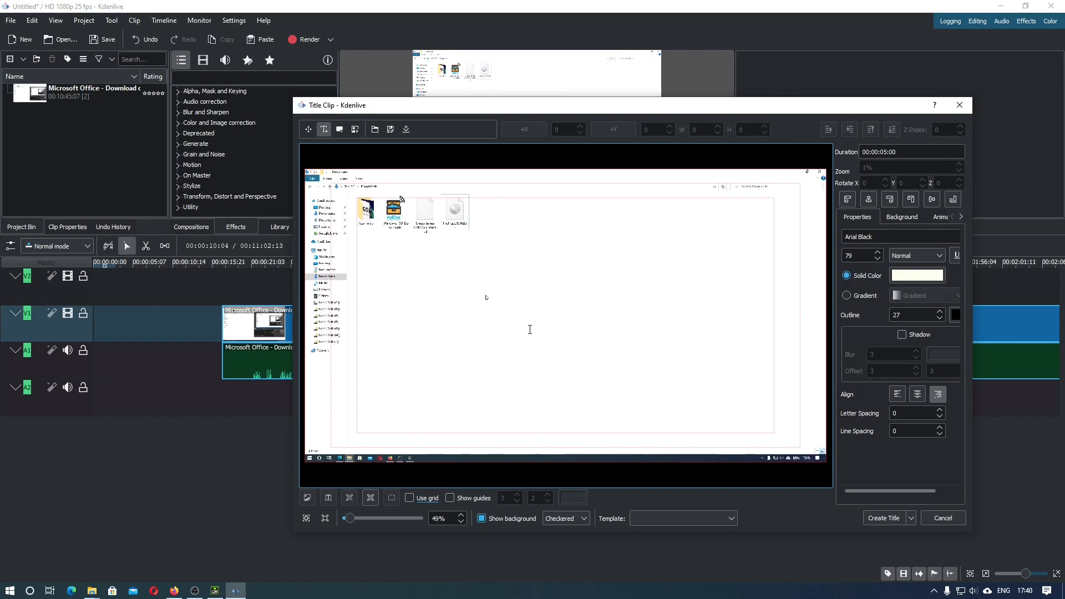
left_click(943, 519)
Step: Set the OpenGL Backend to Auto and restart the program without saving the project
left_click(226, 22)
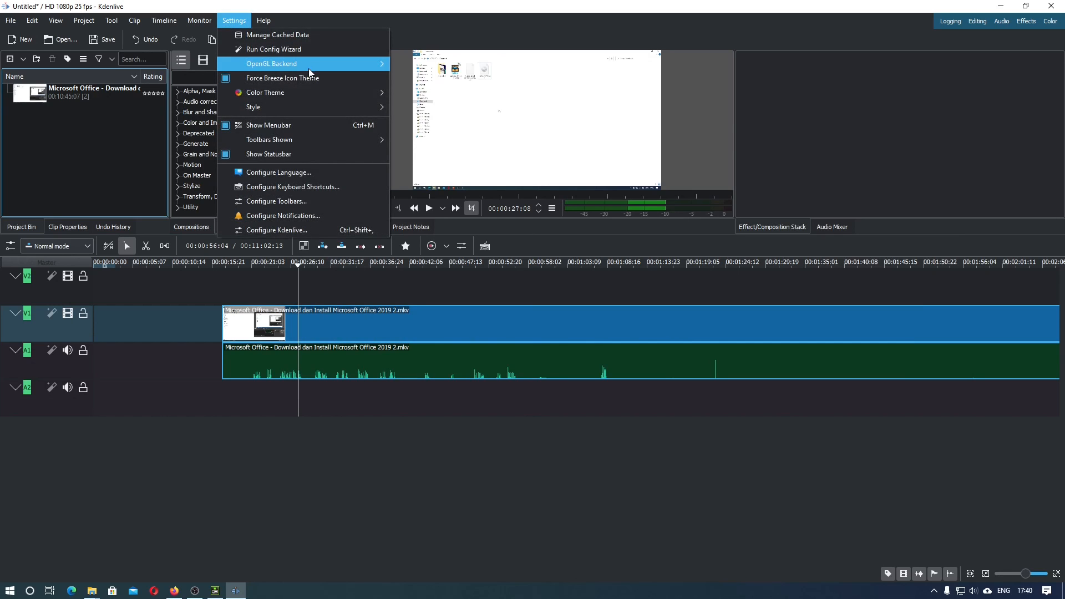
mouse_move(312, 66)
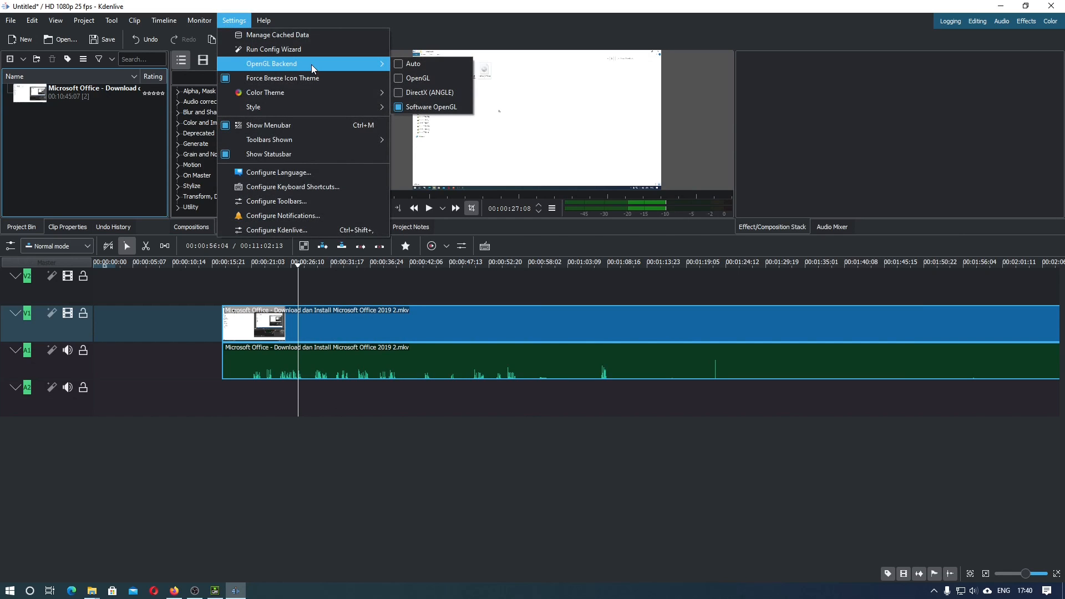
left_click(433, 63)
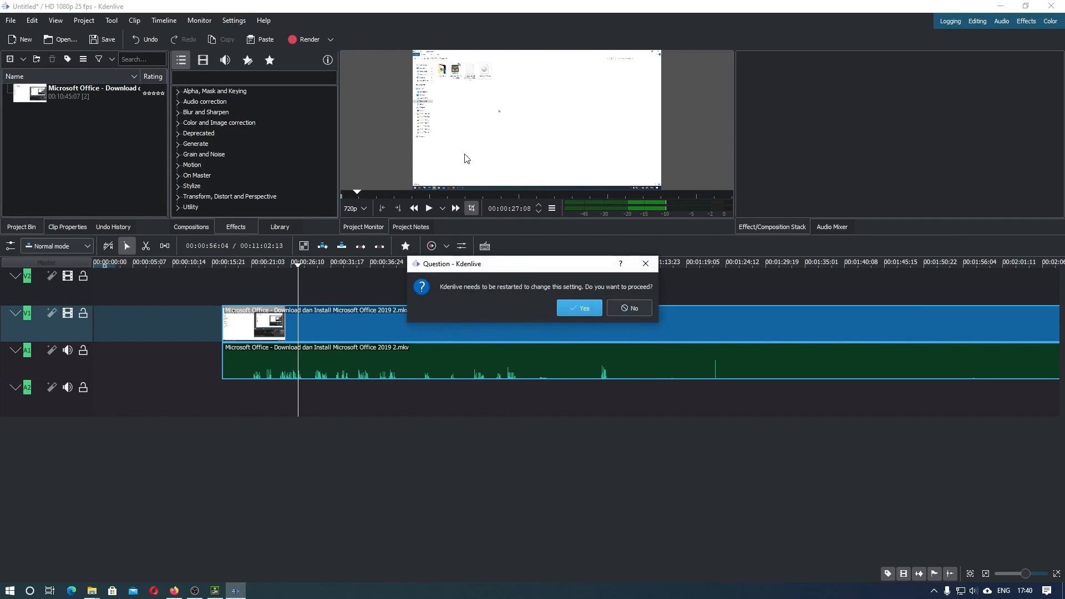
left_click(577, 307)
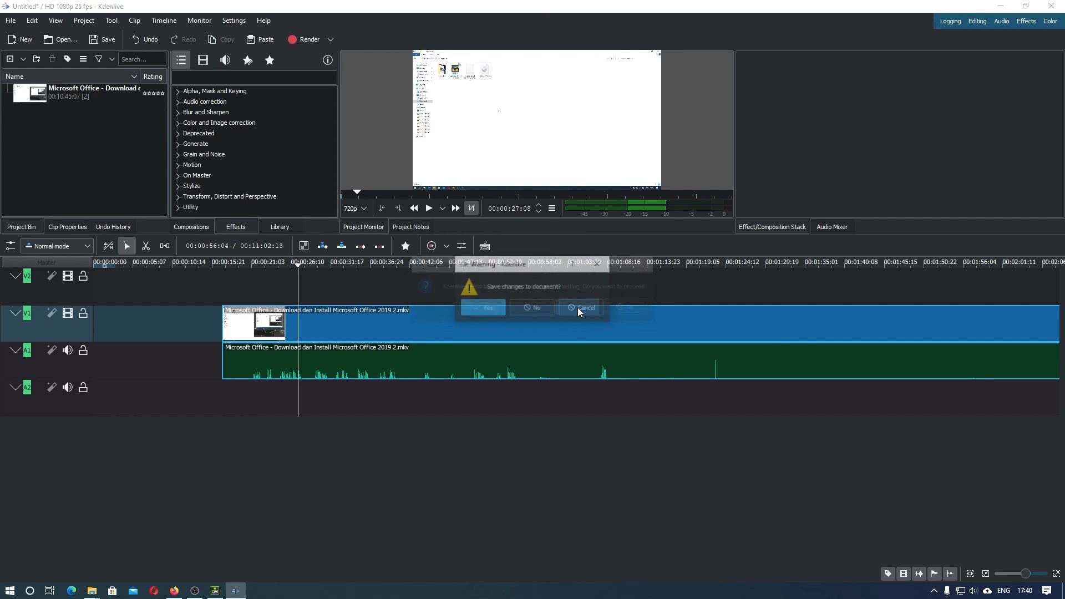
left_click(529, 304)
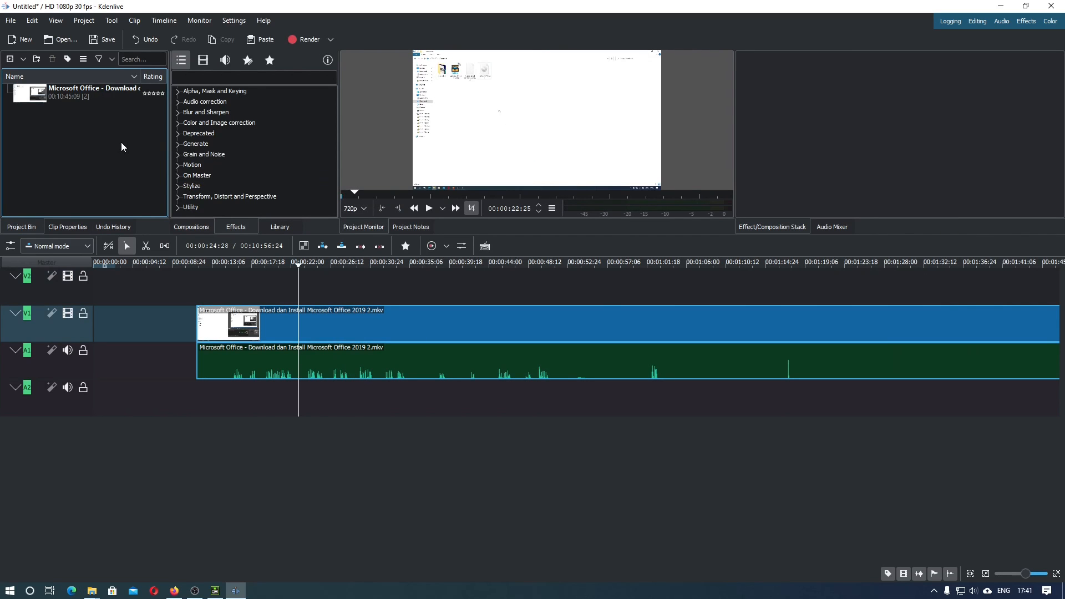
Step: Open a new title clip to check the video background under the Auto backend
right_click(121, 142)
left_click(143, 192)
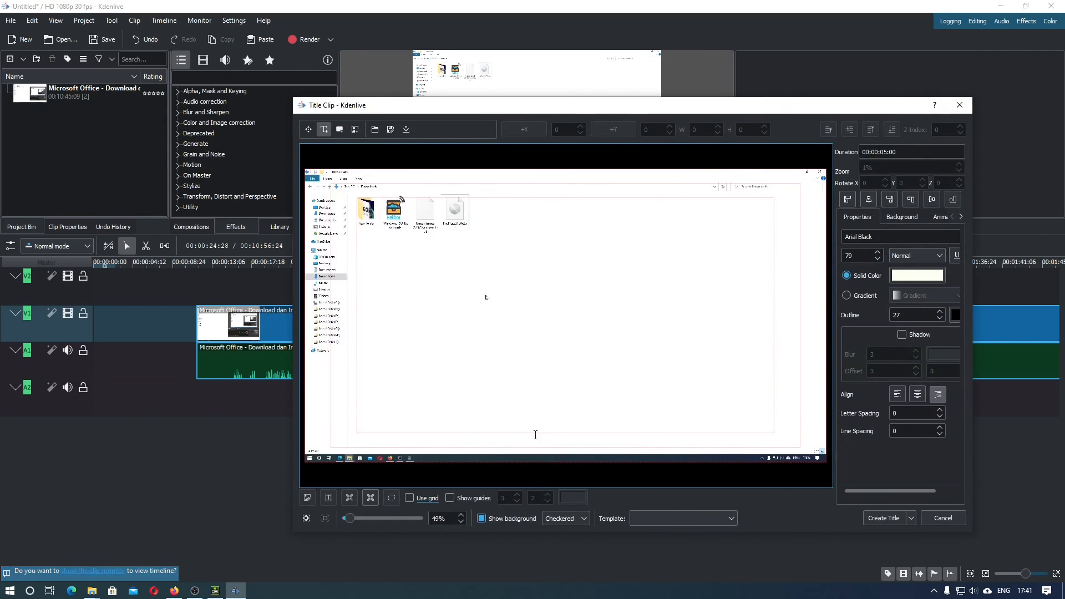